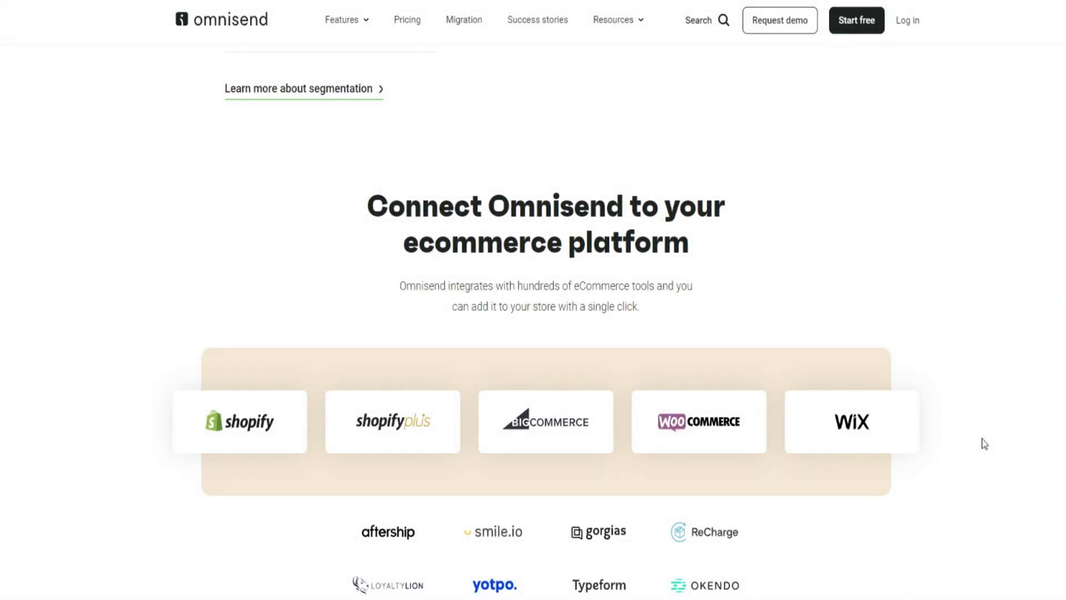
- Look through the homepage down to the ecommerce platform integrations, and start the free sign-up
scroll(997, 350, "up", 15)
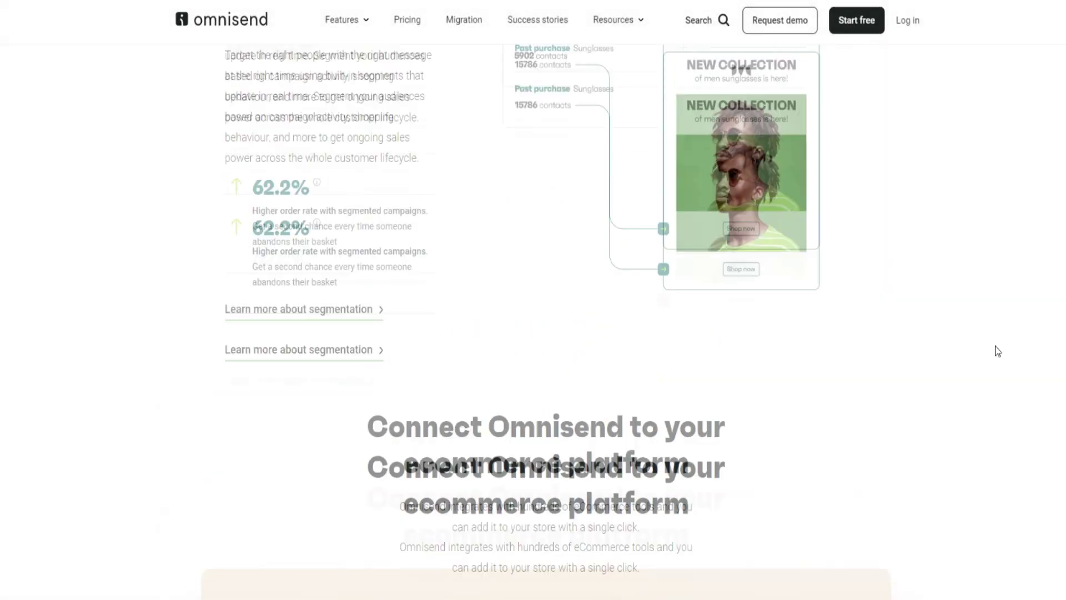
scroll(997, 351, "up", 7)
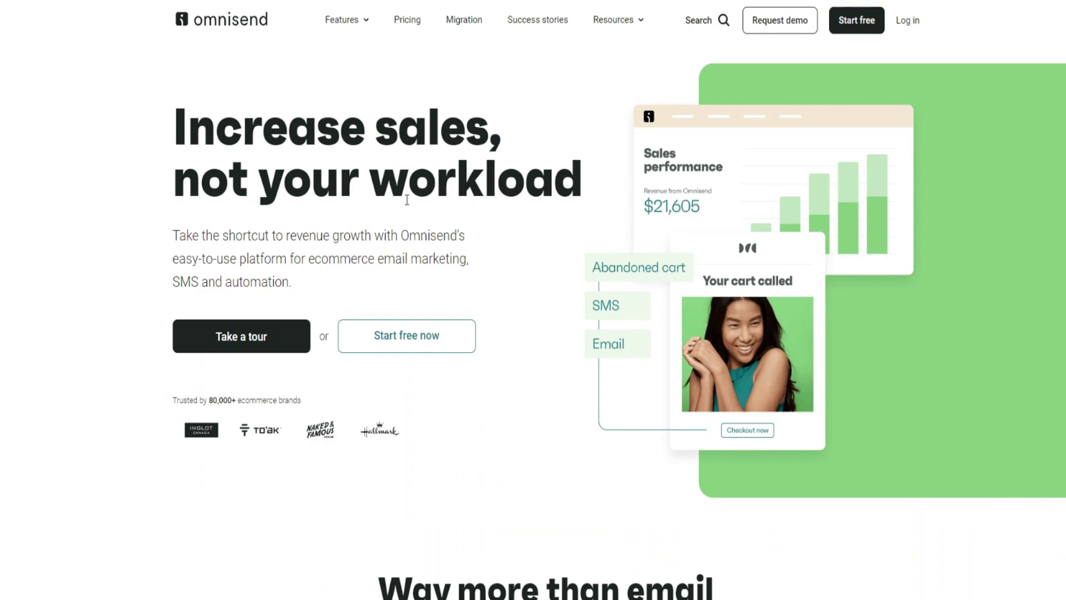
scroll(407, 200, "down", 20)
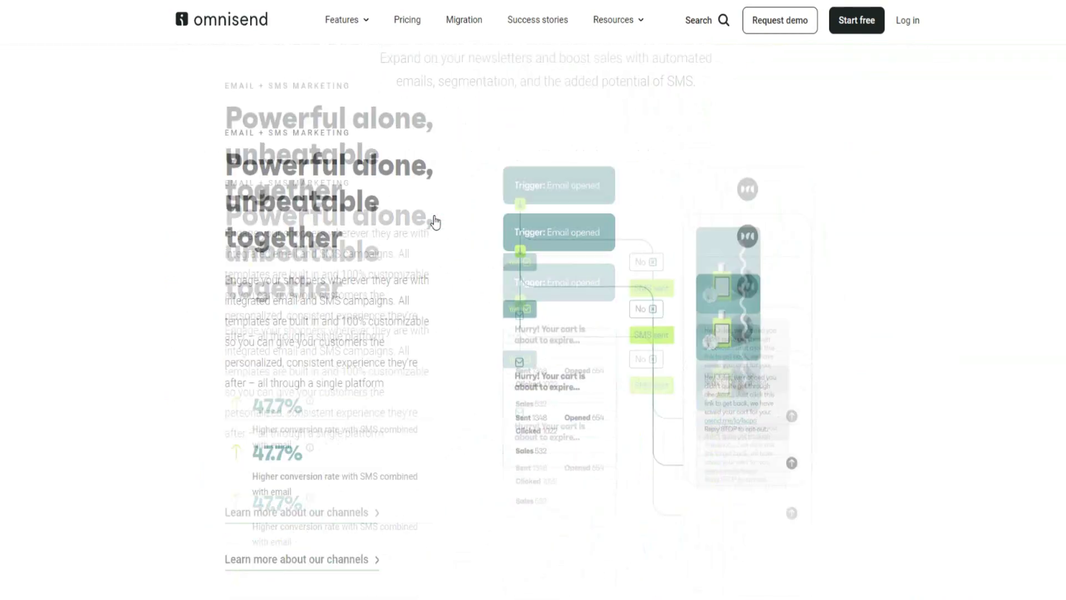
scroll(391, 259, "down", 15)
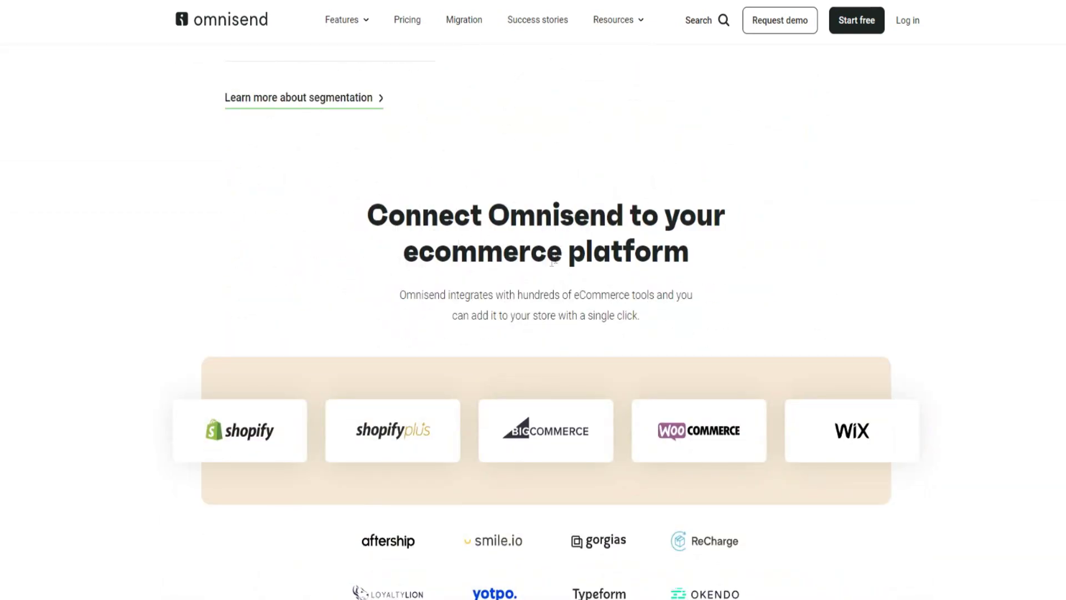
scroll(389, 228, "down", 1)
left_click_drag(400, 230, 353, 278)
left_click(153, 285)
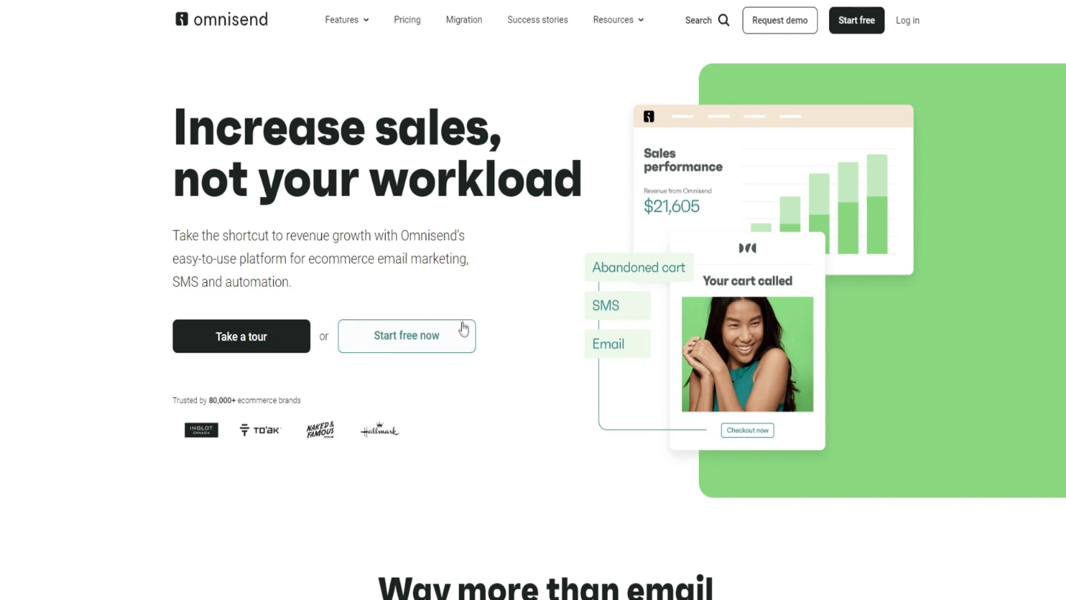
left_click(422, 336)
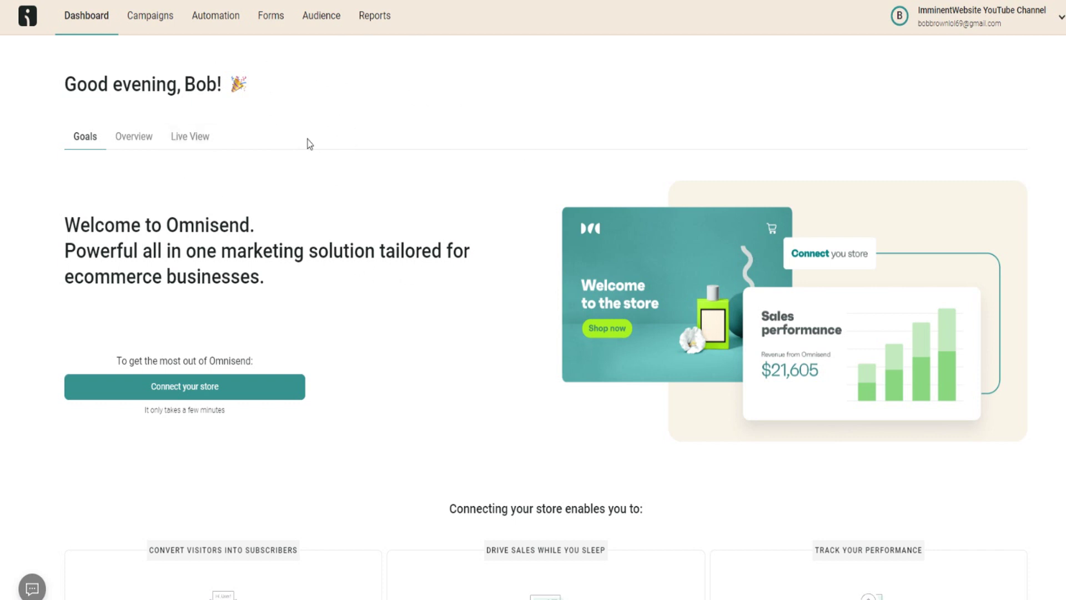
- Review the dashboard's Goals, Overview and Live View sections
scroll(245, 123, "down", 3)
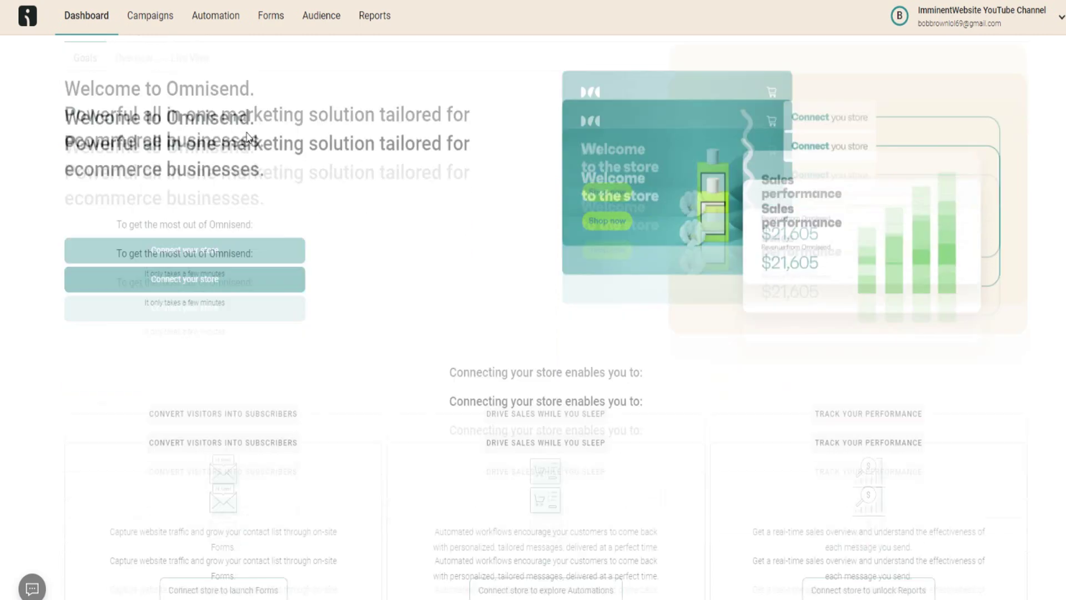
scroll(138, 162, "up", 3)
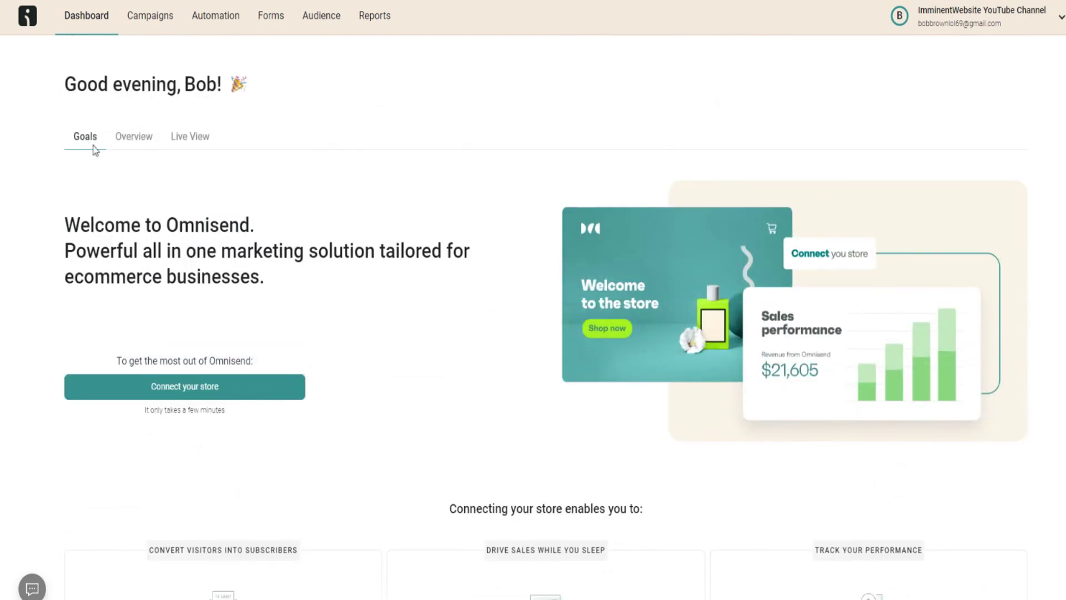
left_click(148, 138)
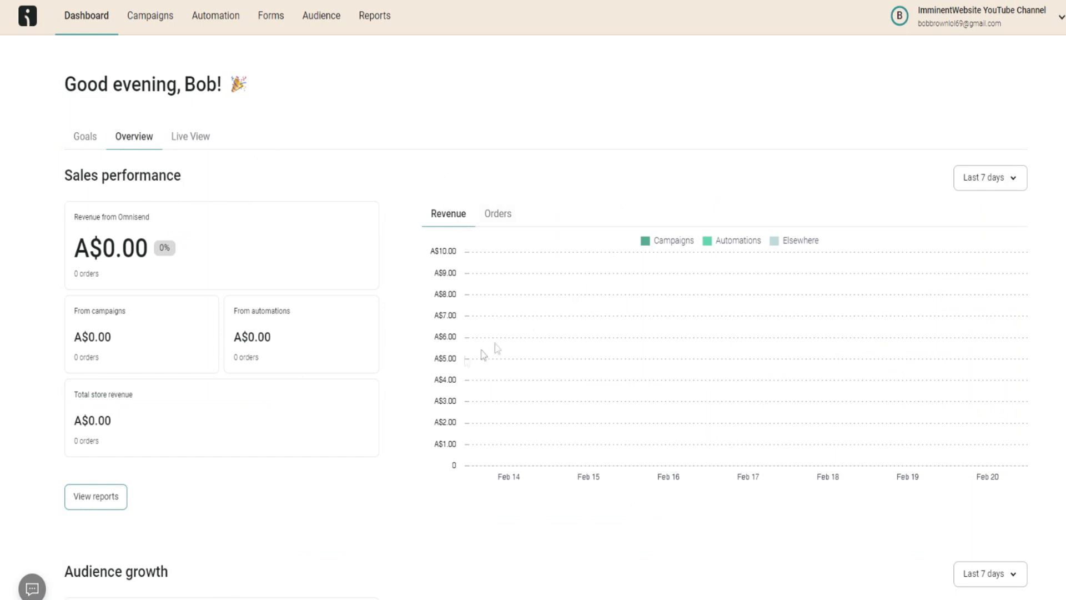
left_click(196, 138)
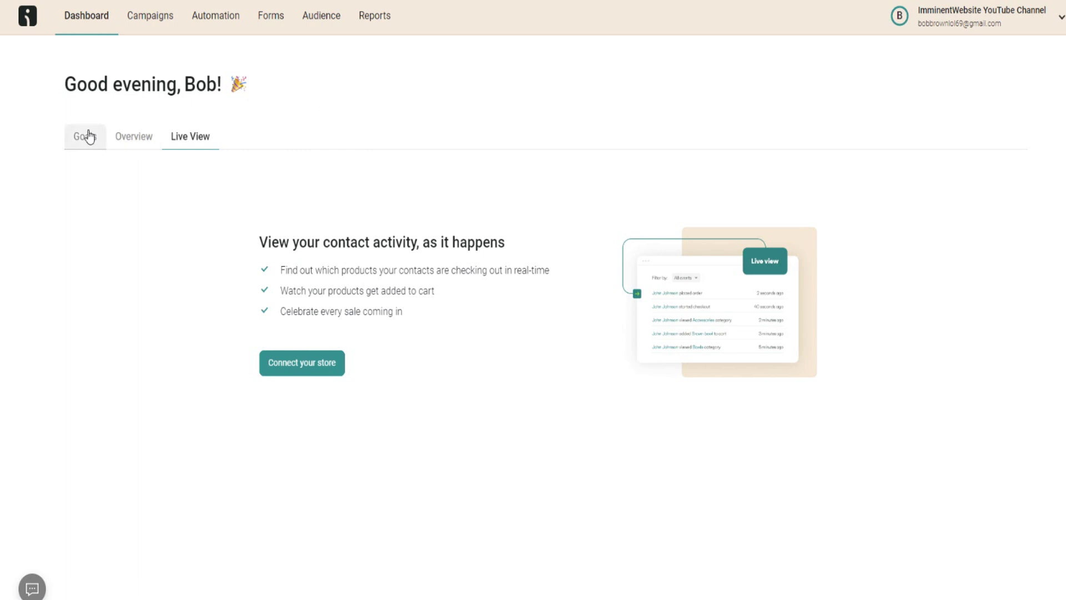
scroll(284, 176, "up", 3)
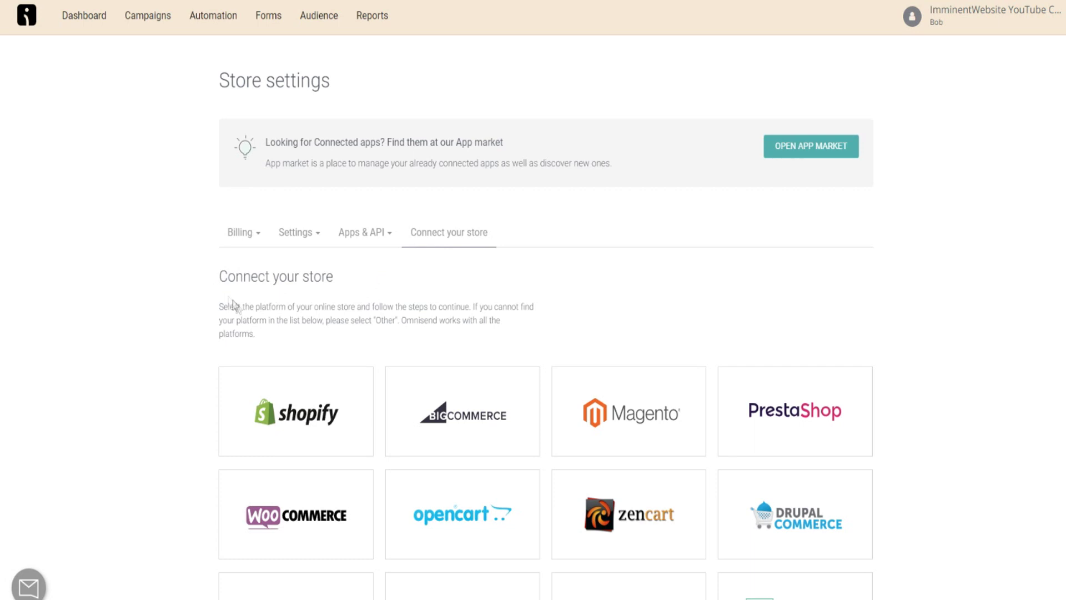
- Read the store connection instructions and look over the supported ecommerce platforms
left_click_drag(223, 308, 445, 333)
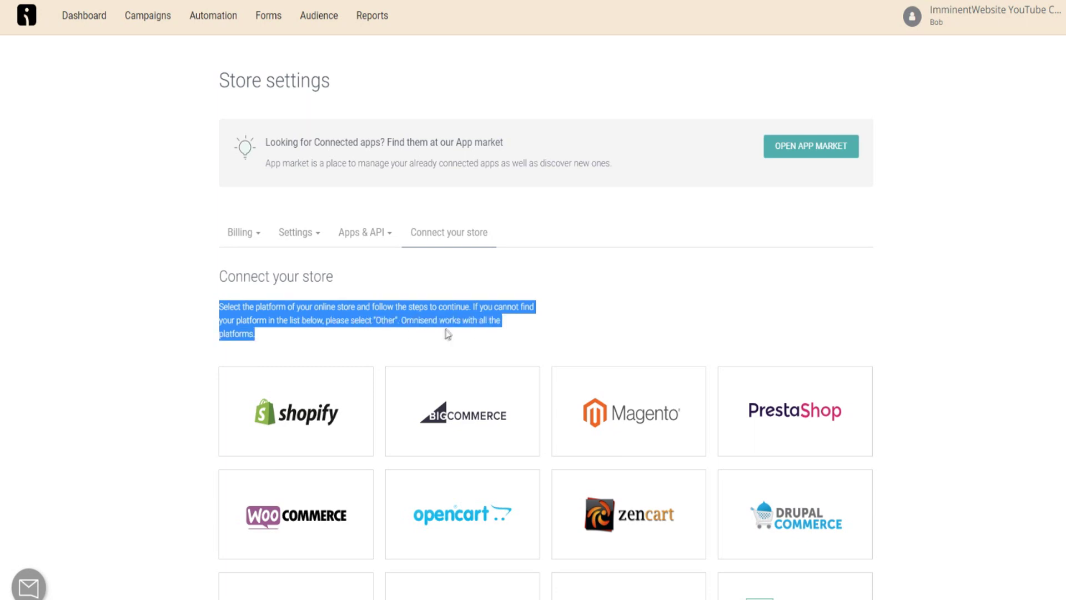
scroll(361, 316, "down", 2)
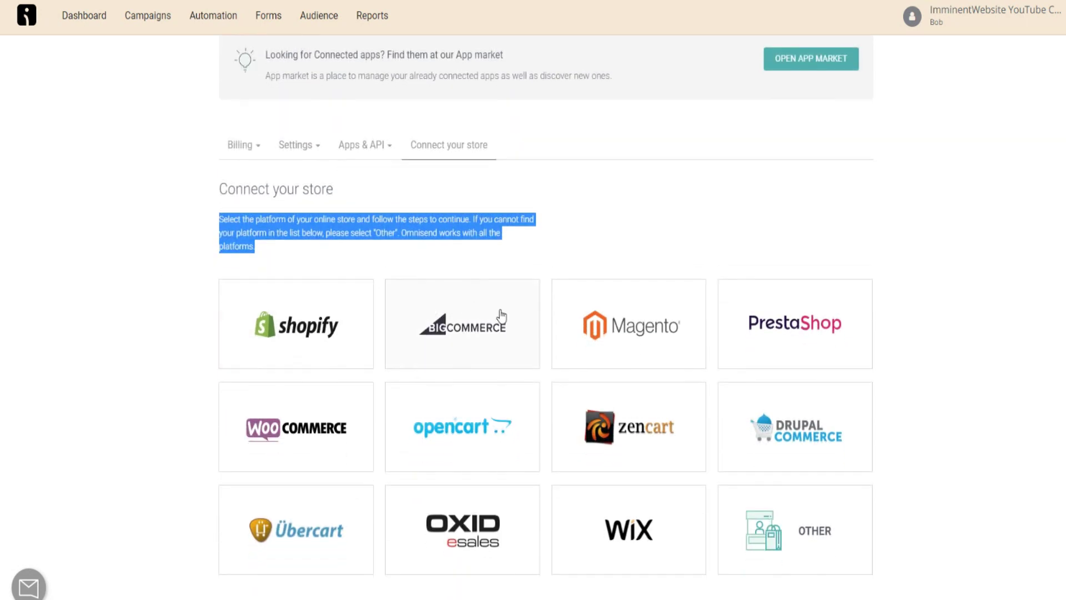
scroll(423, 307, "down", 1)
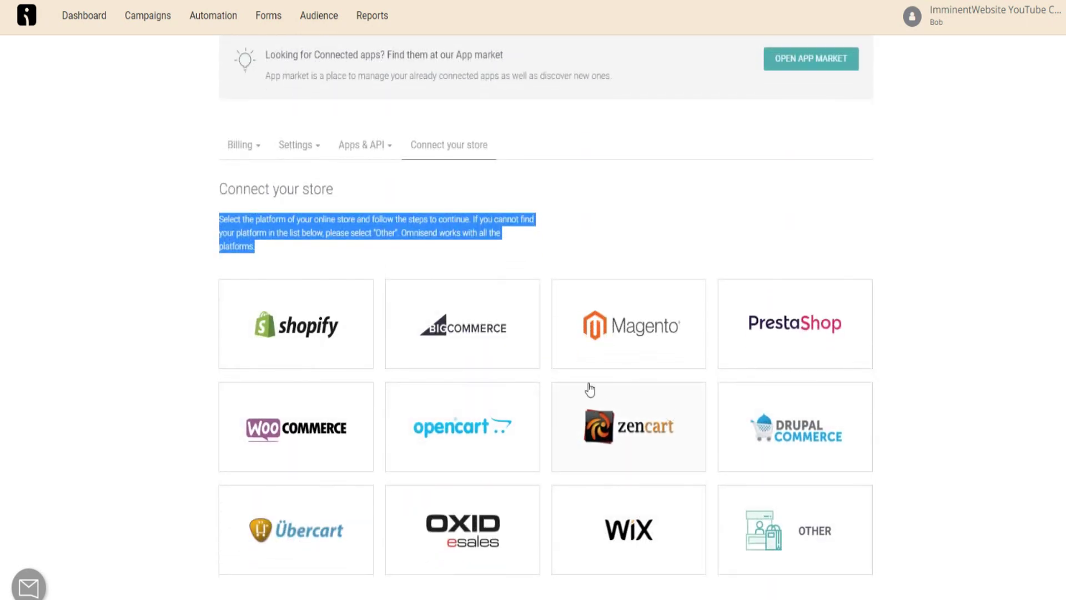
left_click(159, 309)
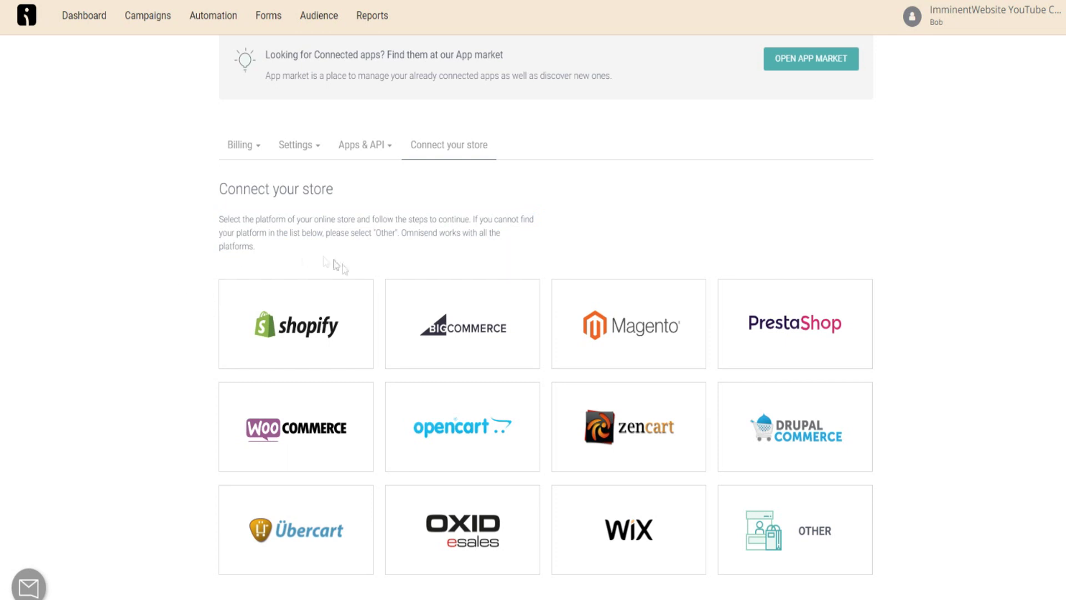
- View the connection options for Shopify, Wix and Other store platforms
left_click(324, 318)
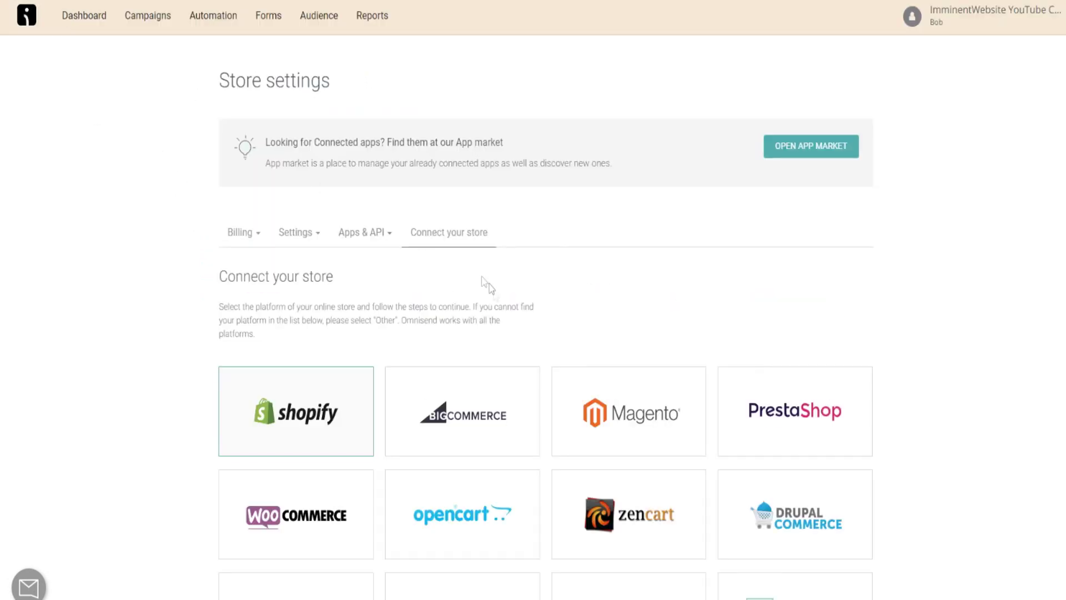
scroll(444, 326, "down", 2)
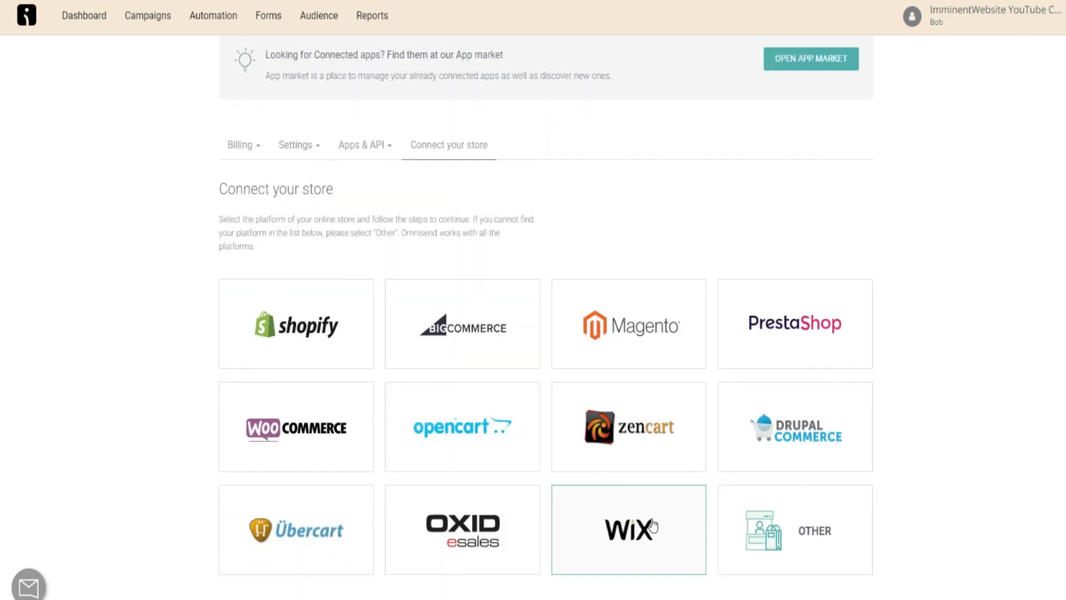
left_click(633, 502)
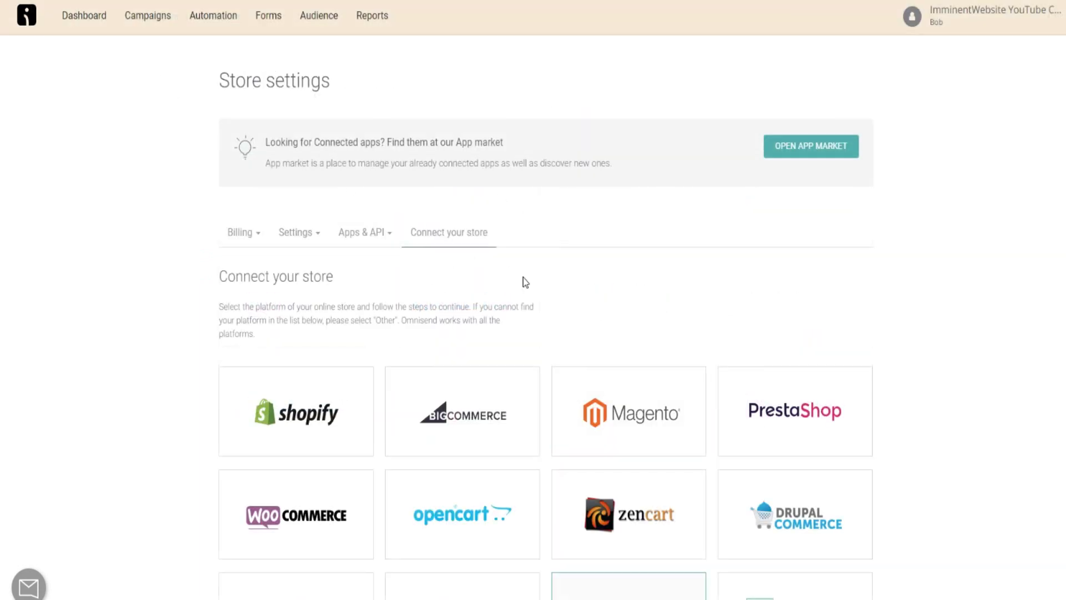
scroll(523, 281, "down", 2)
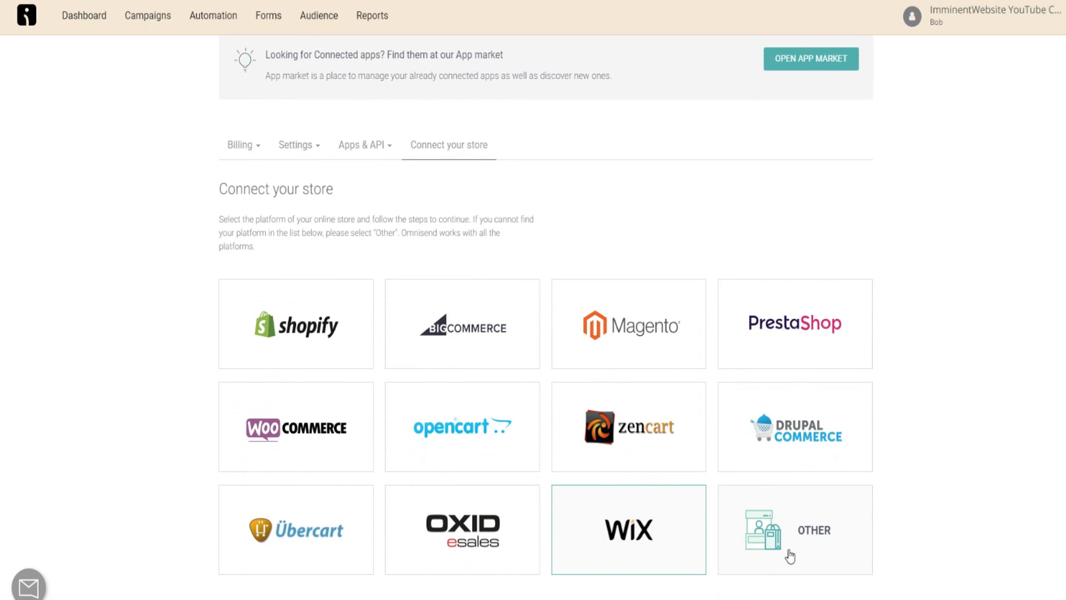
left_click(791, 486)
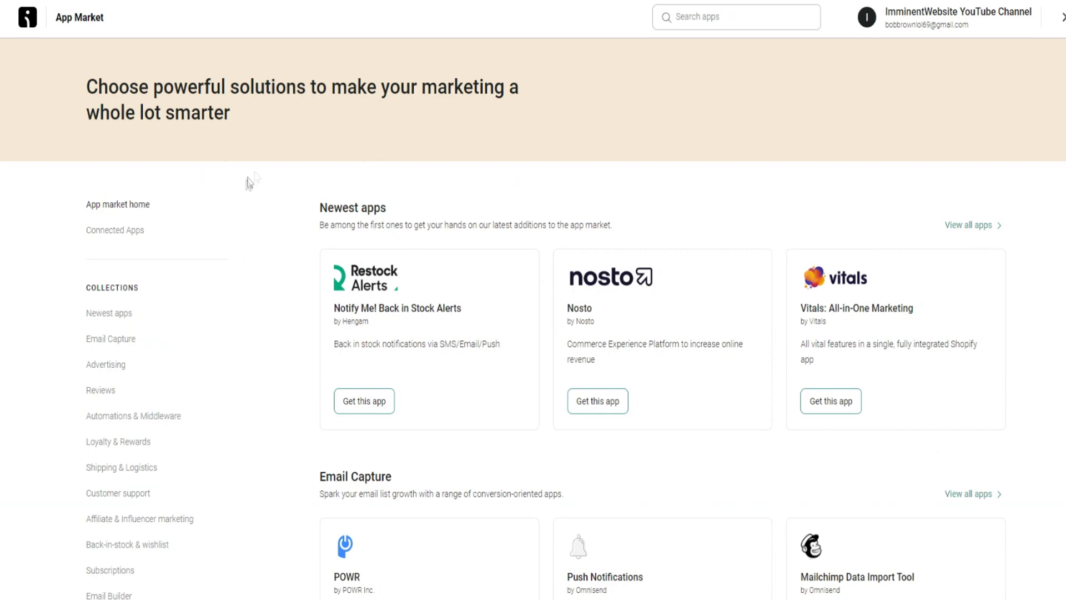
- Look over the App Market home page and its list of app collections
scroll(372, 178, "down", 1)
scroll(265, 339, "down", 1)
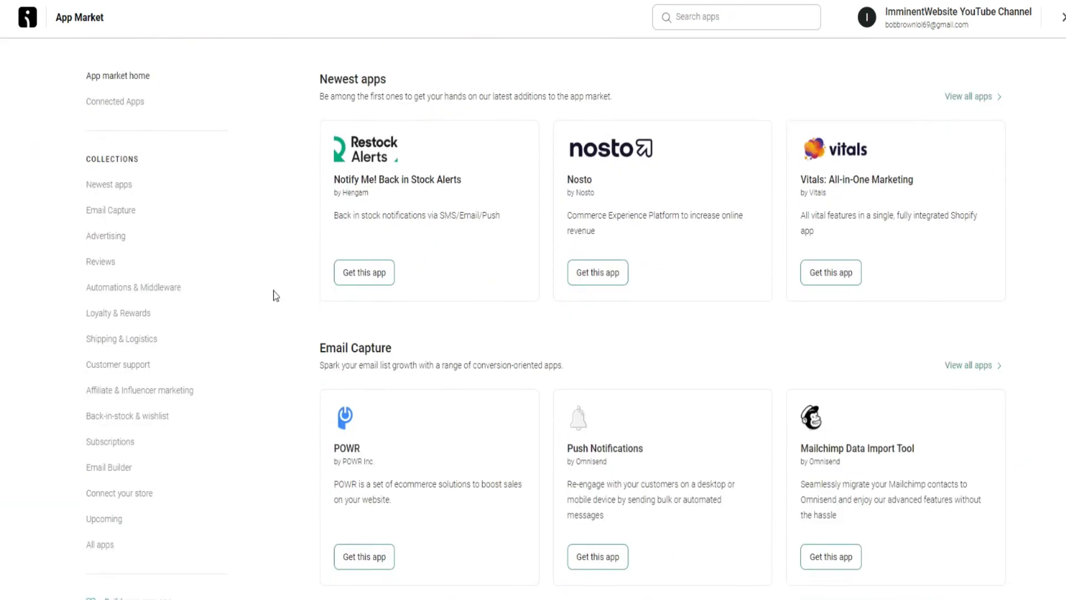
scroll(316, 322, "down", 1)
scroll(309, 314, "up", 3)
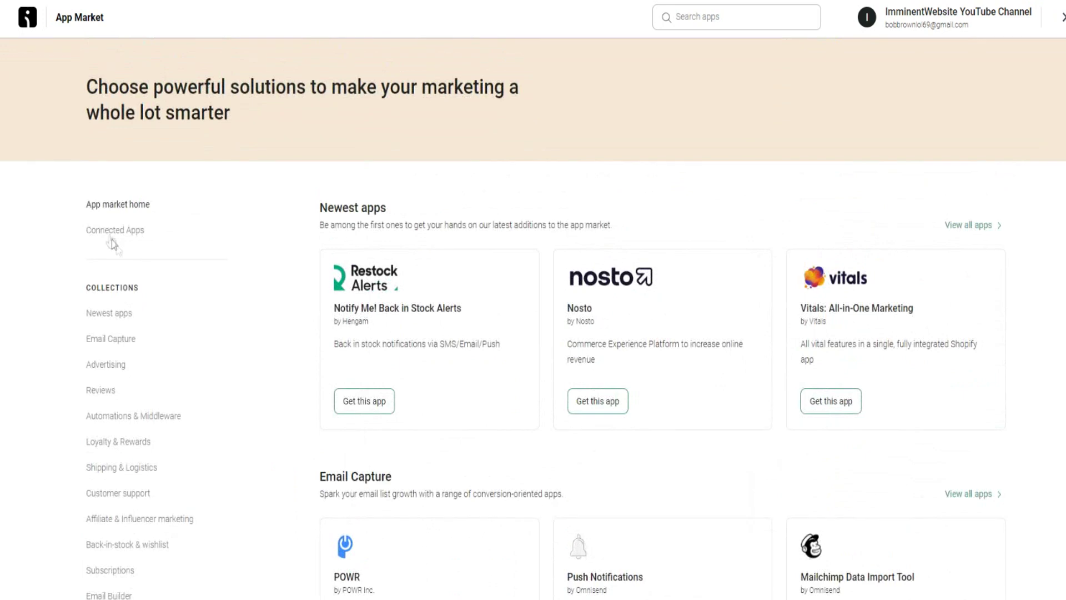
scroll(102, 272, "down", 1)
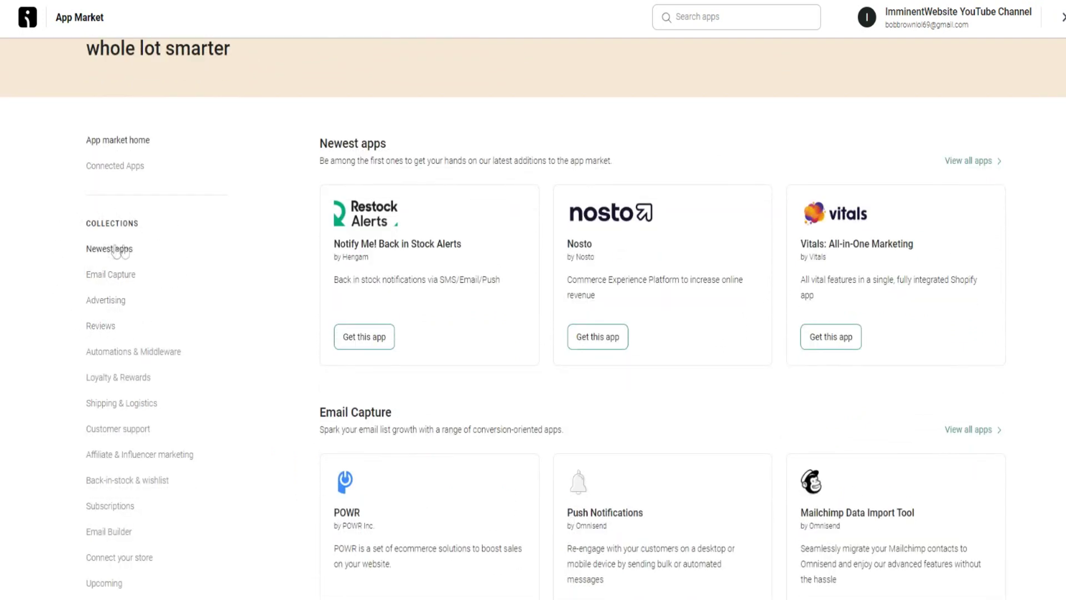
scroll(116, 305, "down", 2)
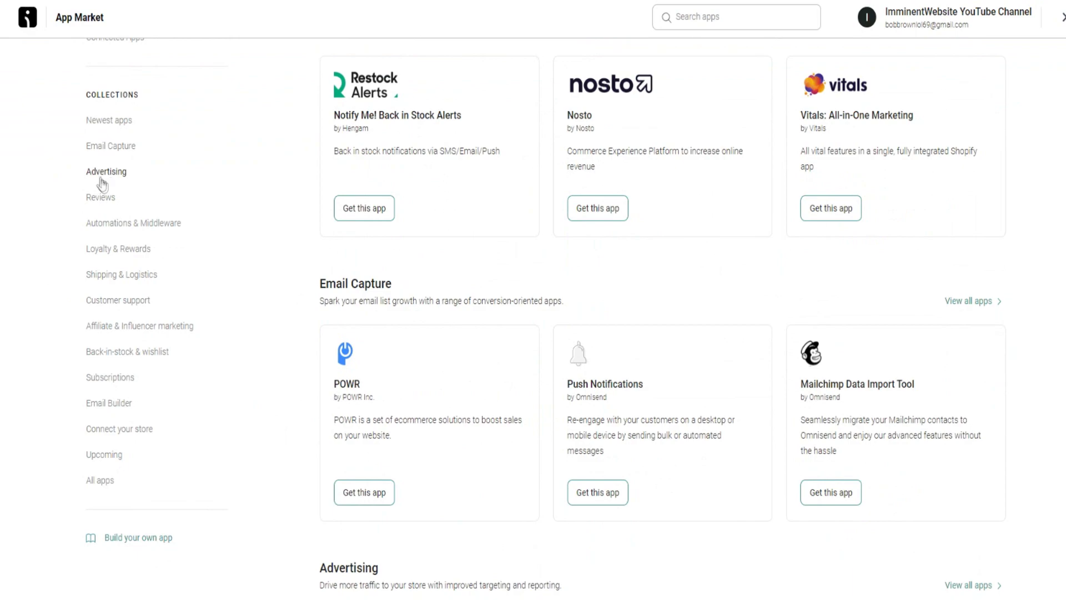
- Browse the Reviews app collection in the App Market, and return to the store connection settings
left_click(101, 198)
scroll(511, 244, "down", 4)
scroll(500, 222, "down", 2)
scroll(361, 235, "up", 3)
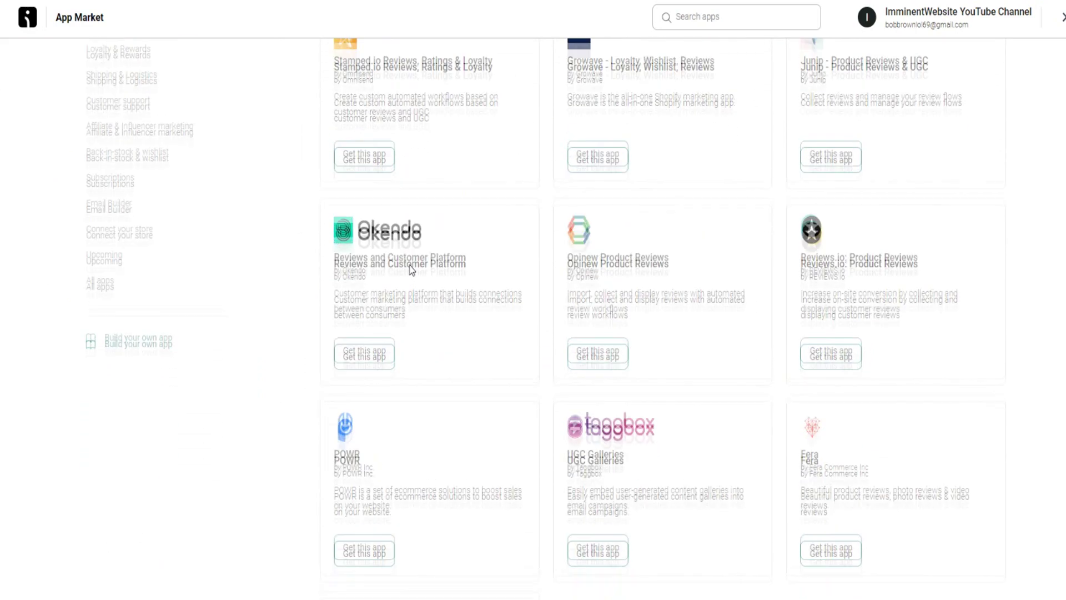
scroll(355, 211, "up", 4)
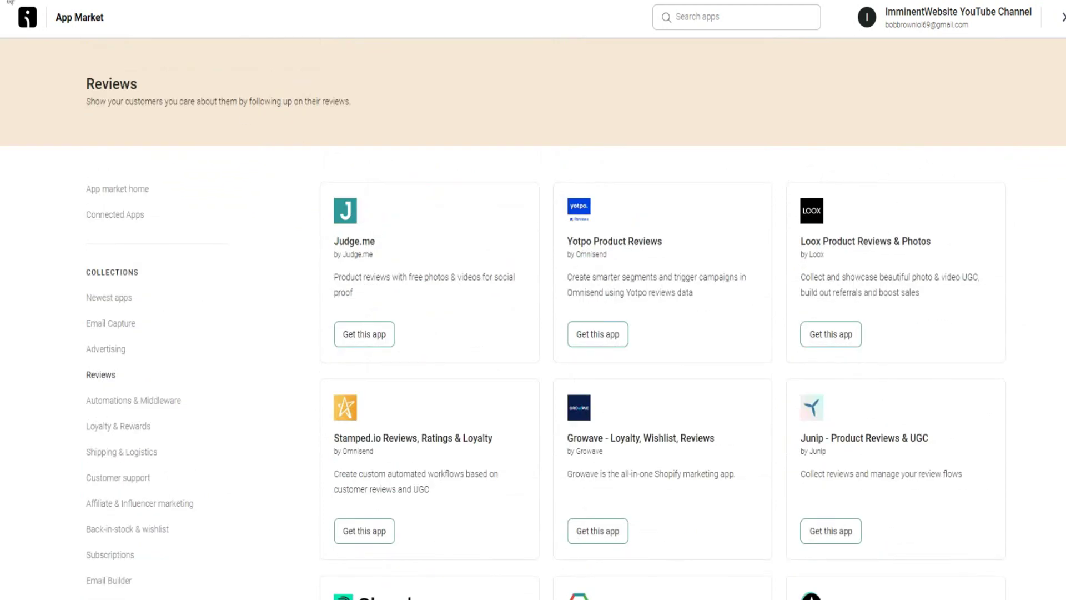
key("alt+Left")
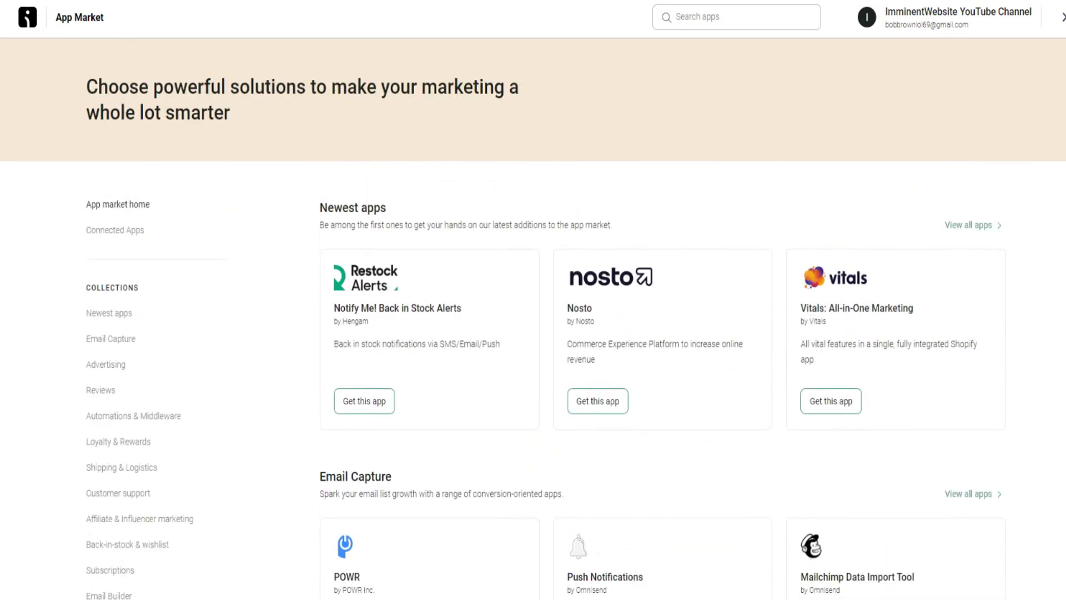
key("alt+Left")
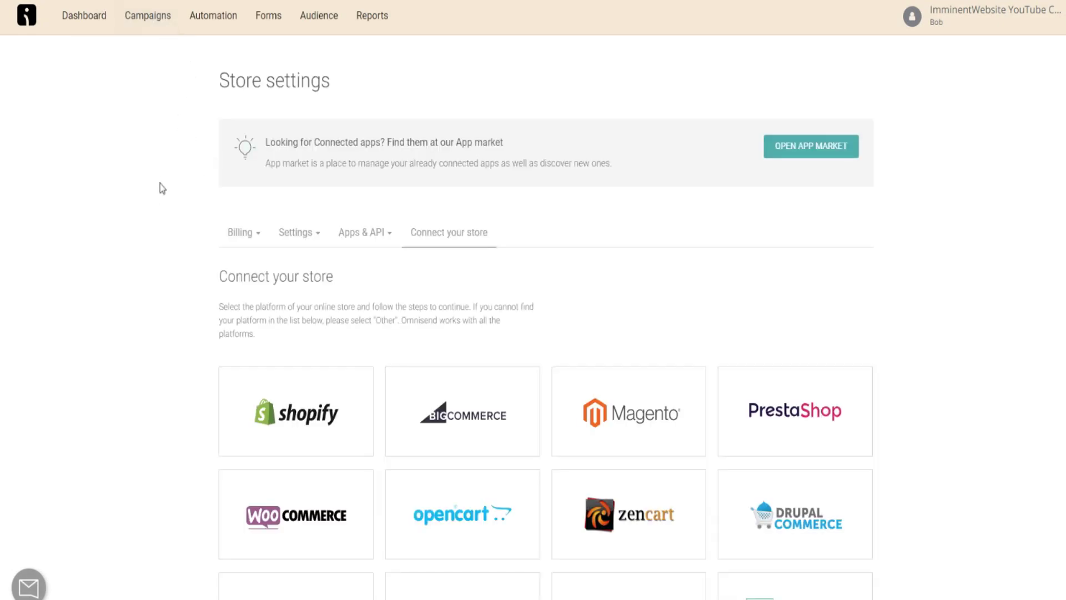
- View the options available under Billing, Settings and Apps & API in the store settings
left_click(258, 236)
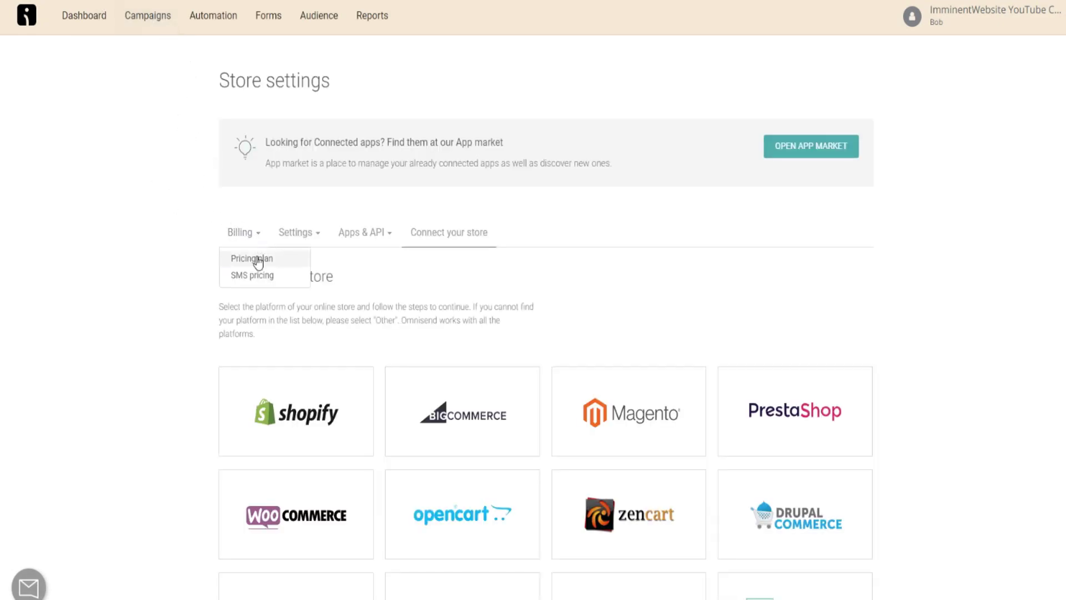
left_click(324, 239)
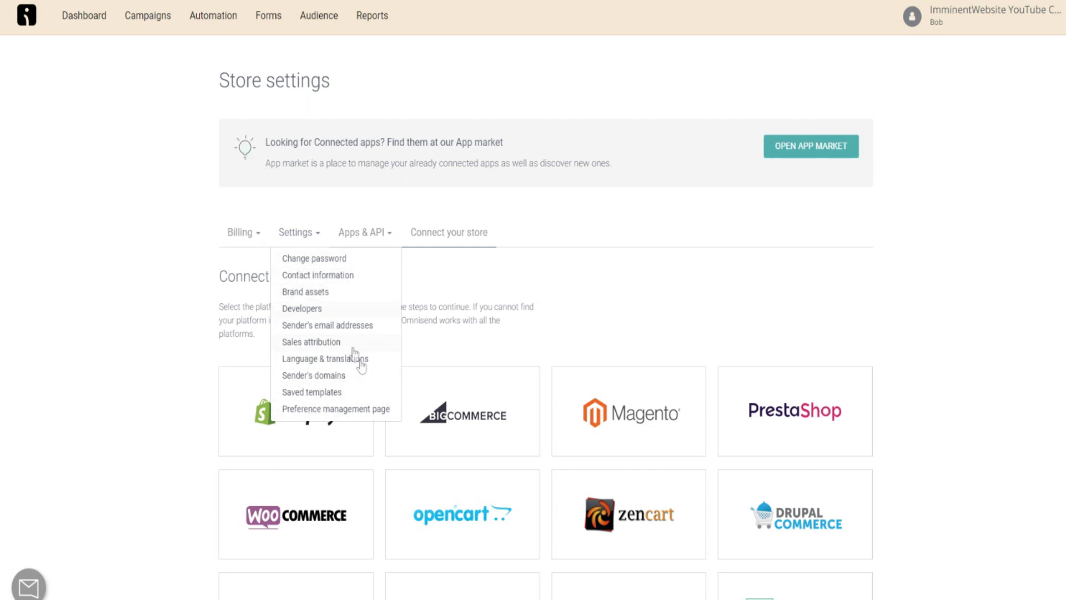
left_click(389, 233)
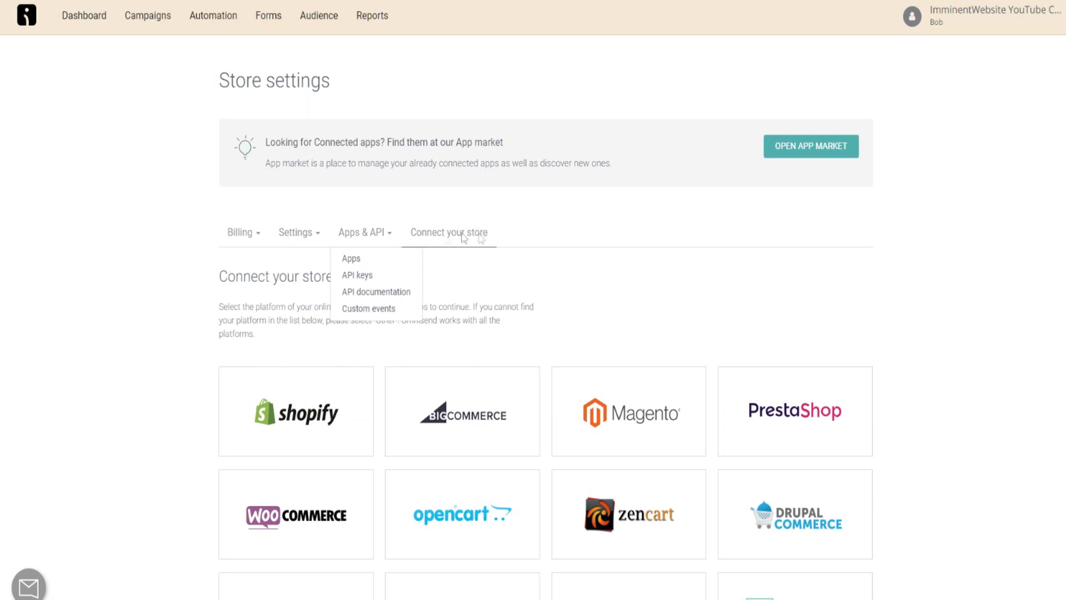
scroll(452, 233, "down", 2)
scroll(233, 227, "up", 2)
scroll(228, 226, "down", 2)
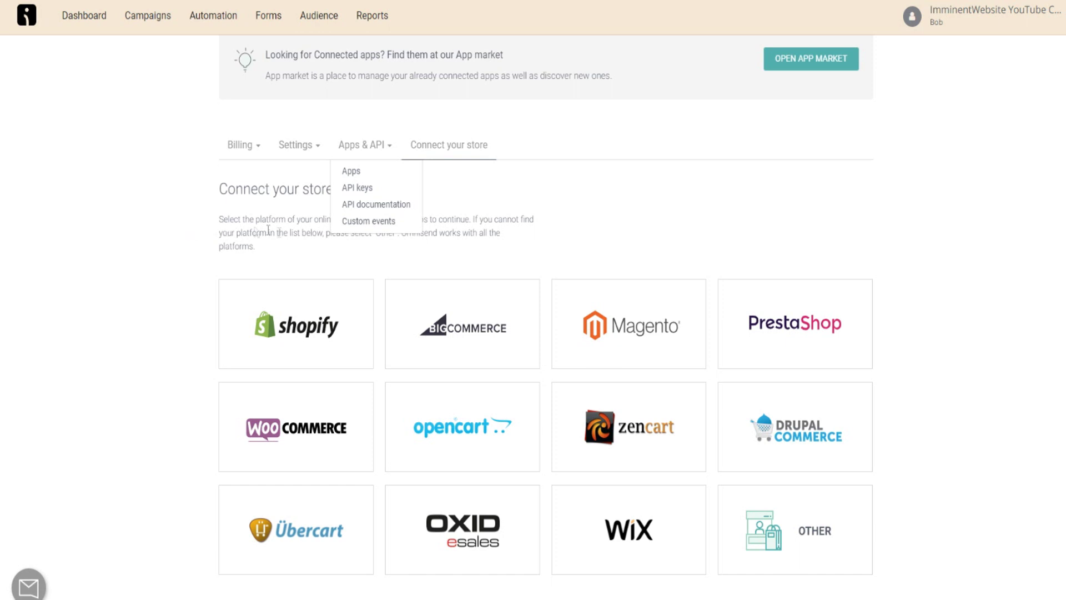
left_click(519, 246)
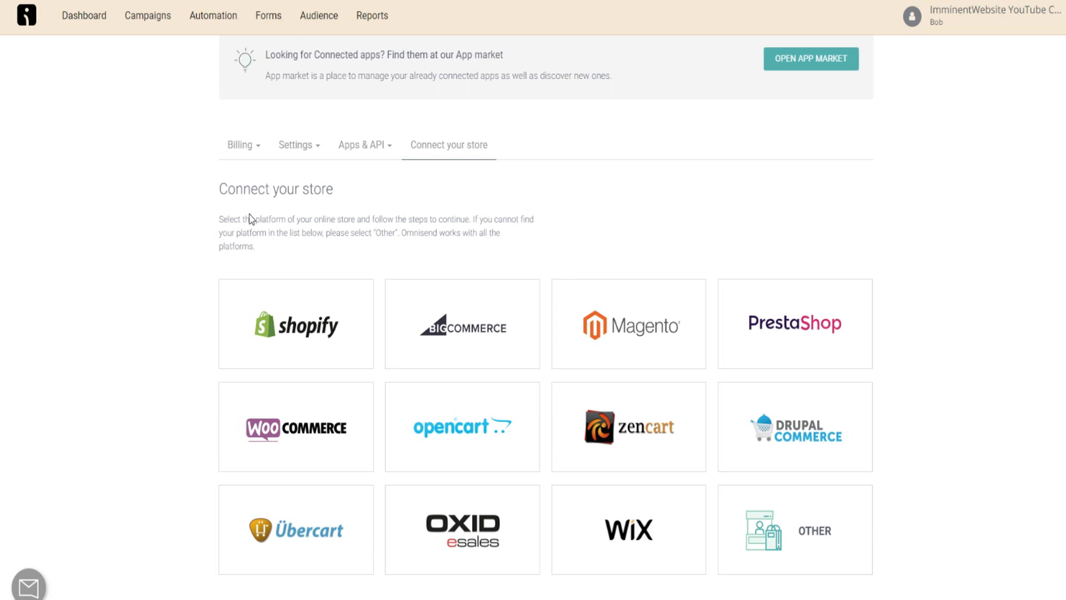
- Look over the store connection page once more and return to the main dashboard
scroll(248, 218, "up", 2)
scroll(324, 185, "down", 2)
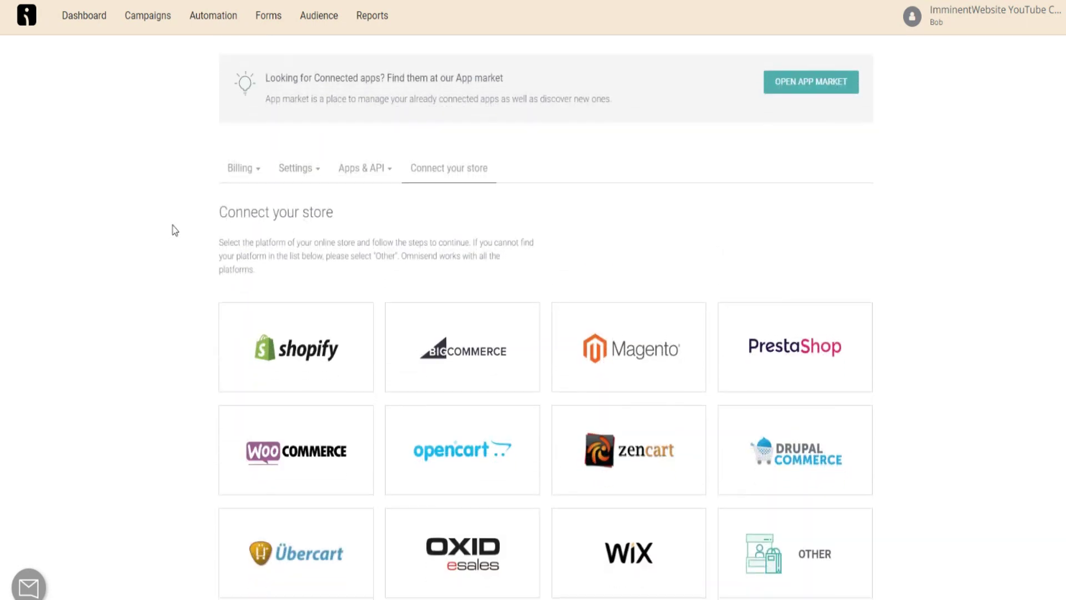
scroll(172, 231, "up", 2)
left_click(83, 25)
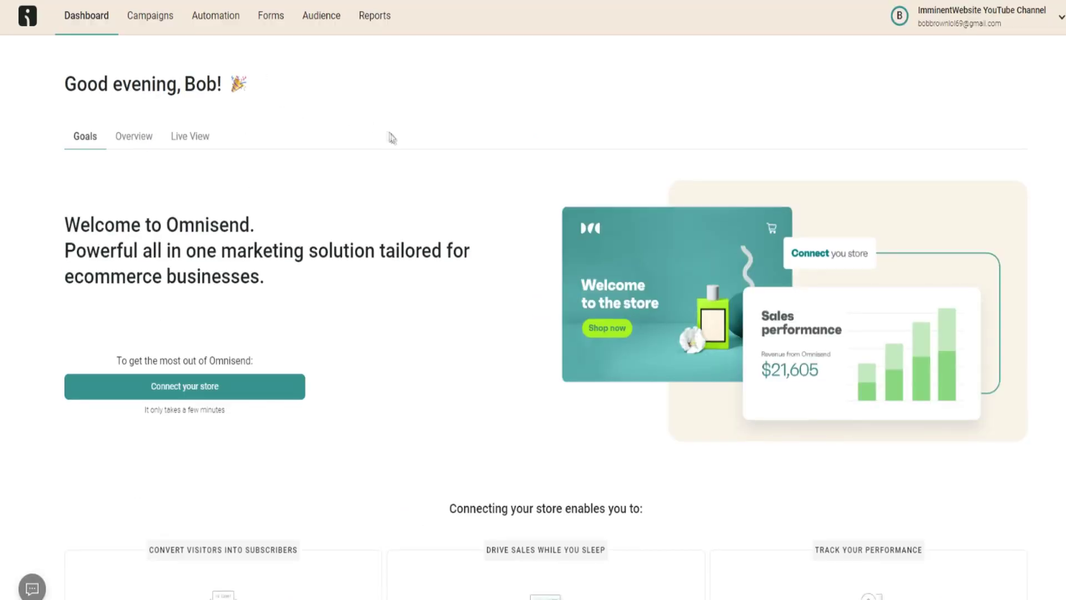
- Look over the main dashboard and start a new campaign from the campaigns page
scroll(417, 173, "down", 13)
scroll(412, 195, "up", 13)
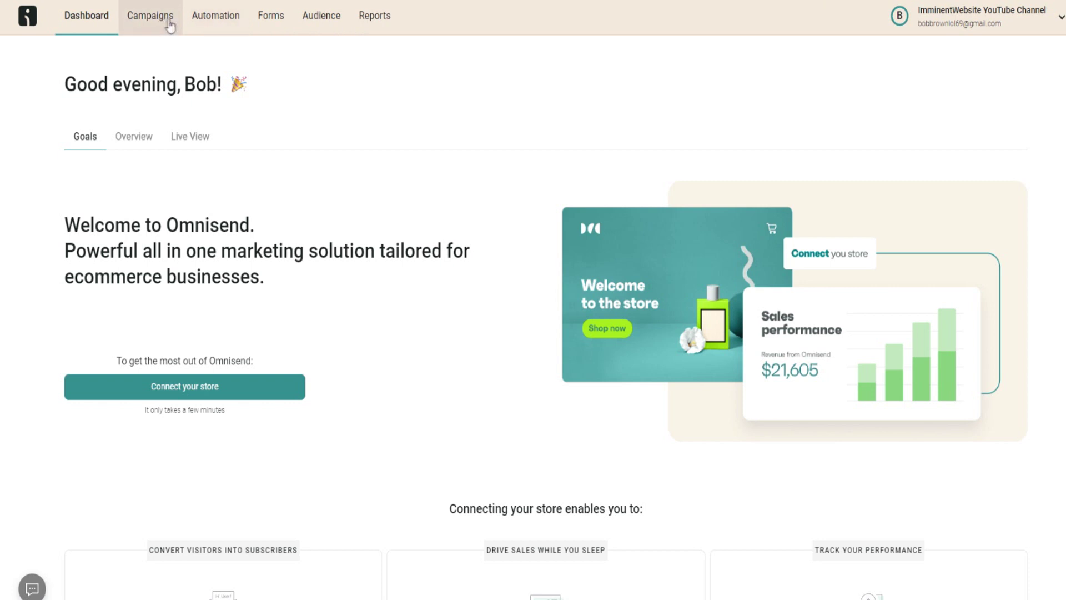
left_click(151, 17)
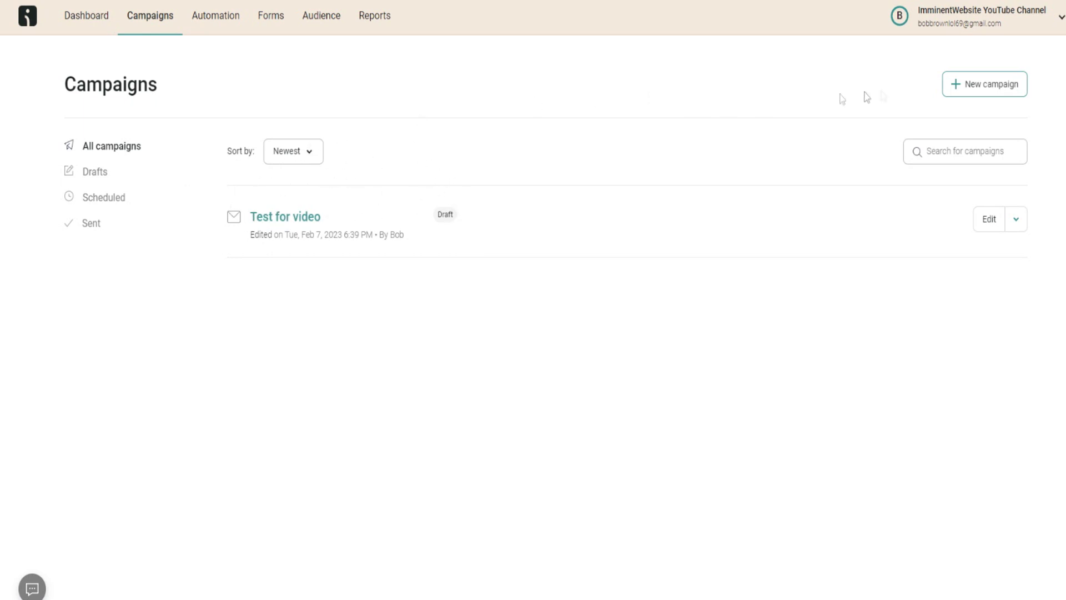
left_click(962, 89)
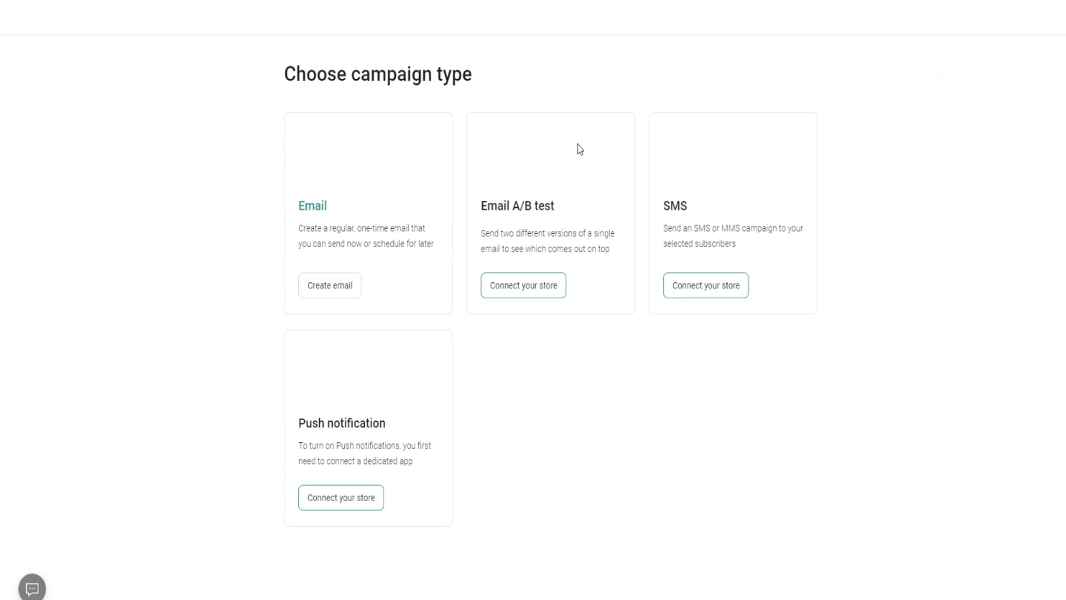
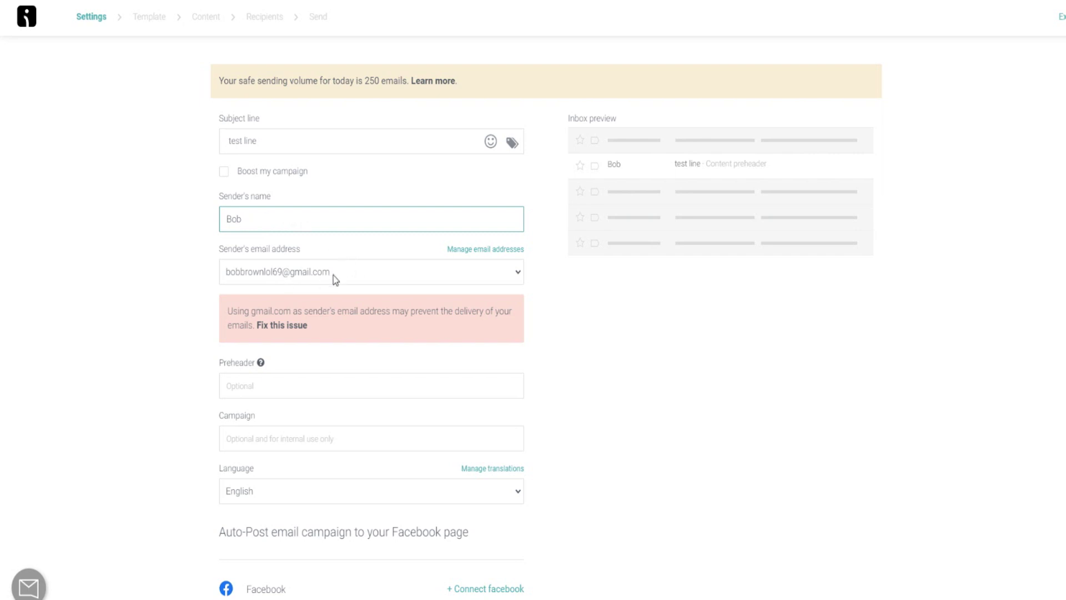
- Look through the campaign settings form, from the subject line and sender details to the Facebook auto-post section
scroll(350, 294, "down", 3)
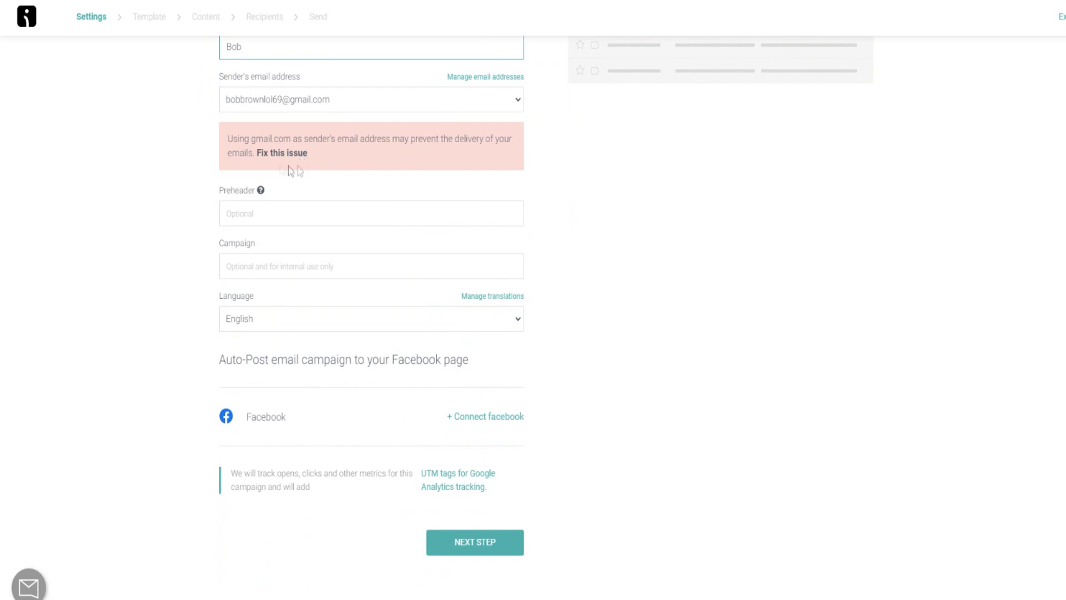
scroll(262, 212, "up", 1)
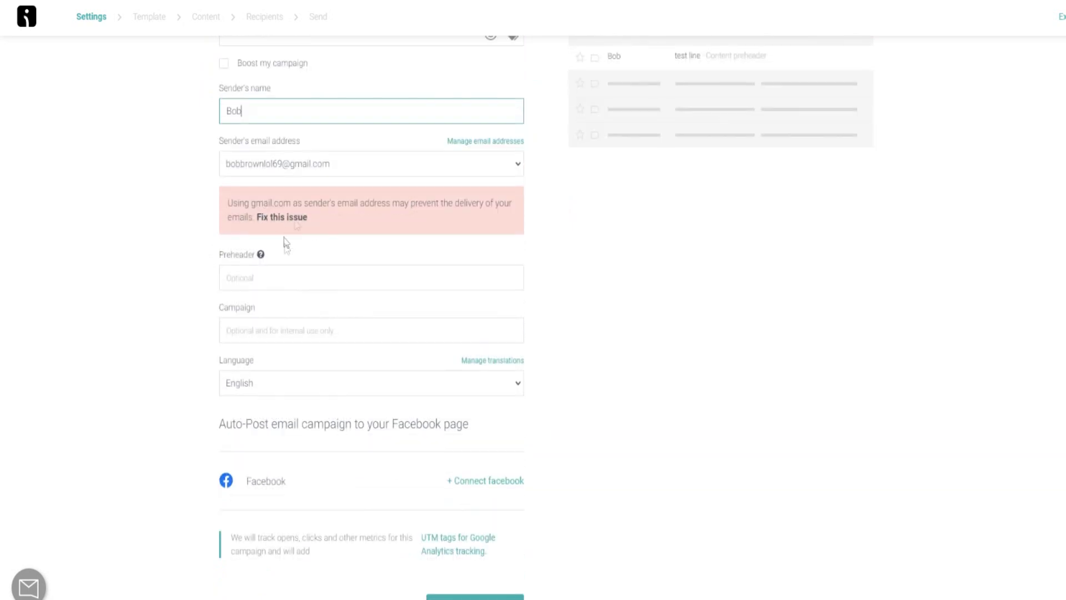
scroll(375, 206, "up", 1)
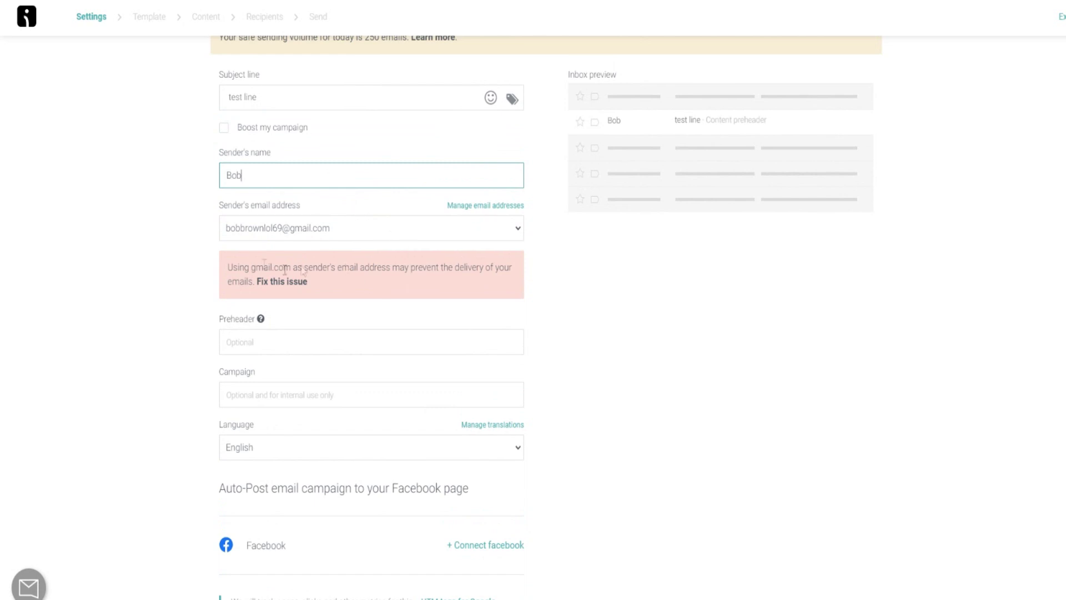
scroll(255, 260, "down", 1)
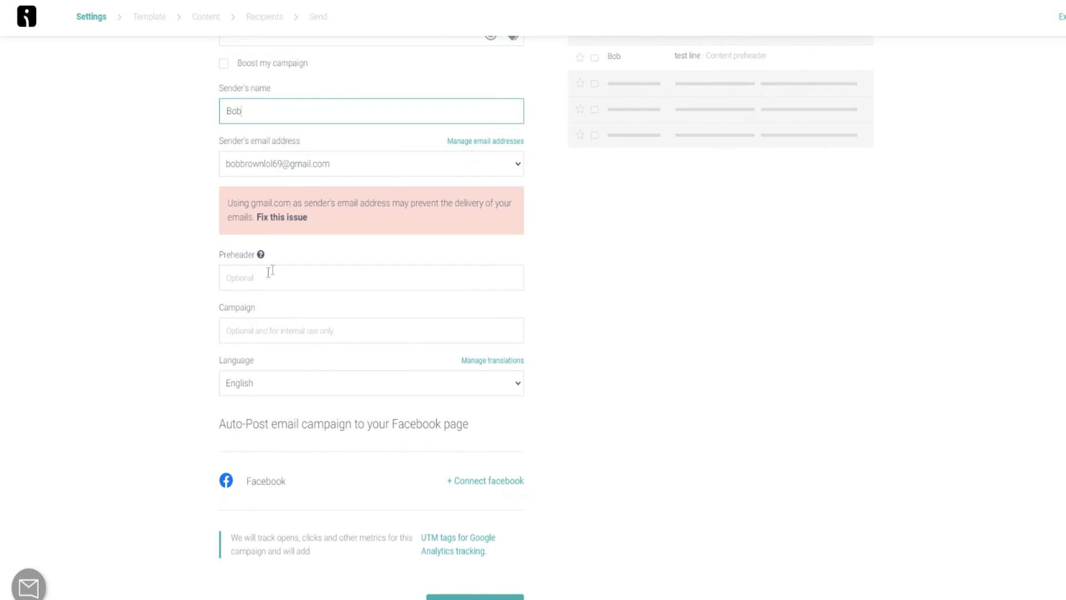
scroll(281, 252, "up", 1)
scroll(167, 295, "up", 2)
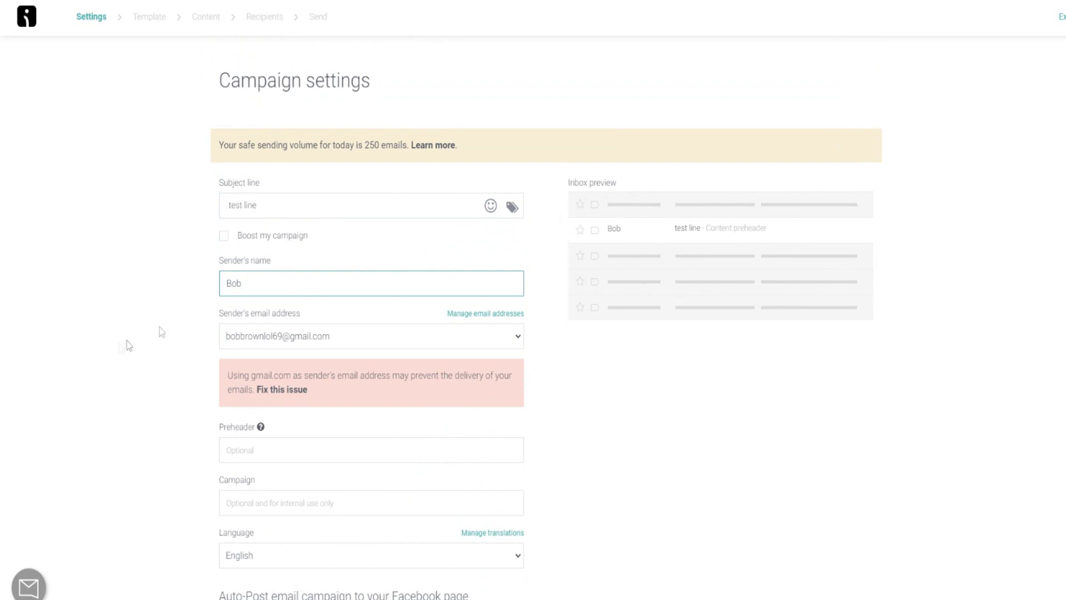
- Try a longer sender's name, check it in the inbox preview, and shorten it back to the first name
scroll(230, 307, "down", 1)
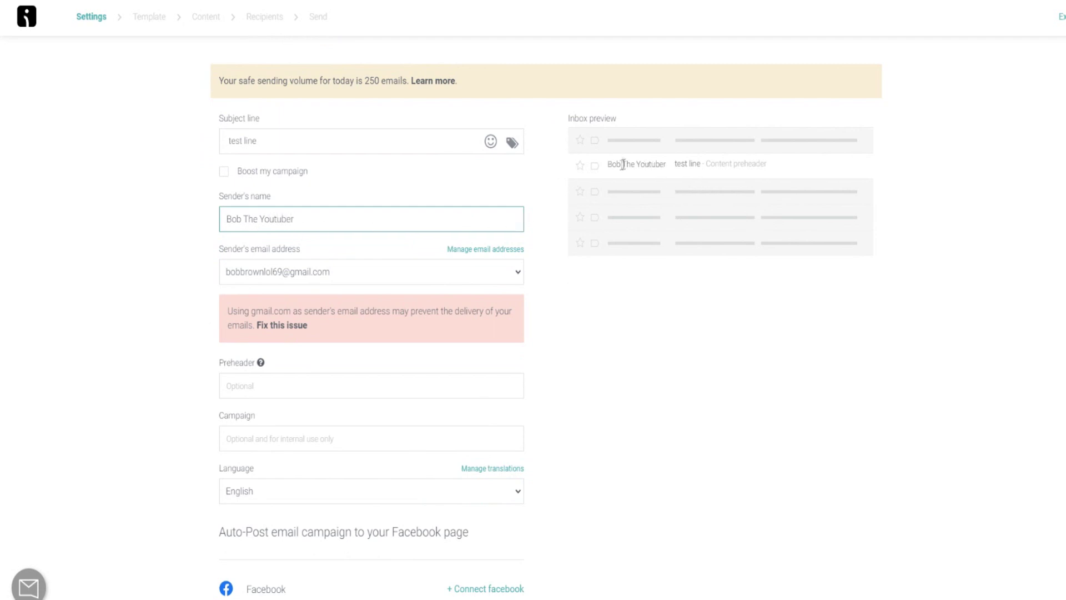
left_click_drag(608, 165, 664, 165)
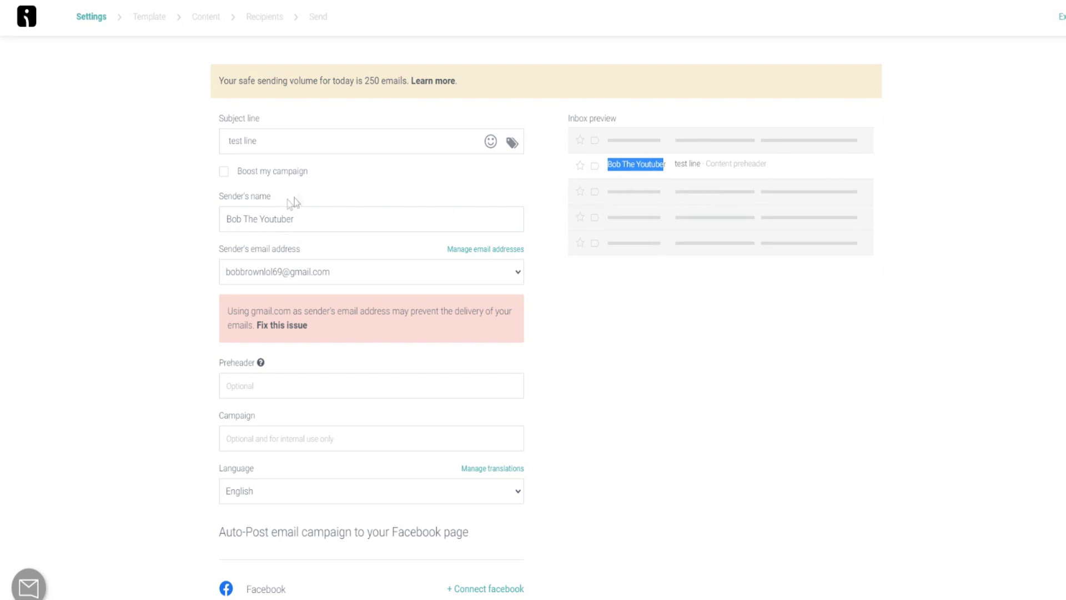
left_click_drag(240, 220, 326, 226)
key("BackSpace")
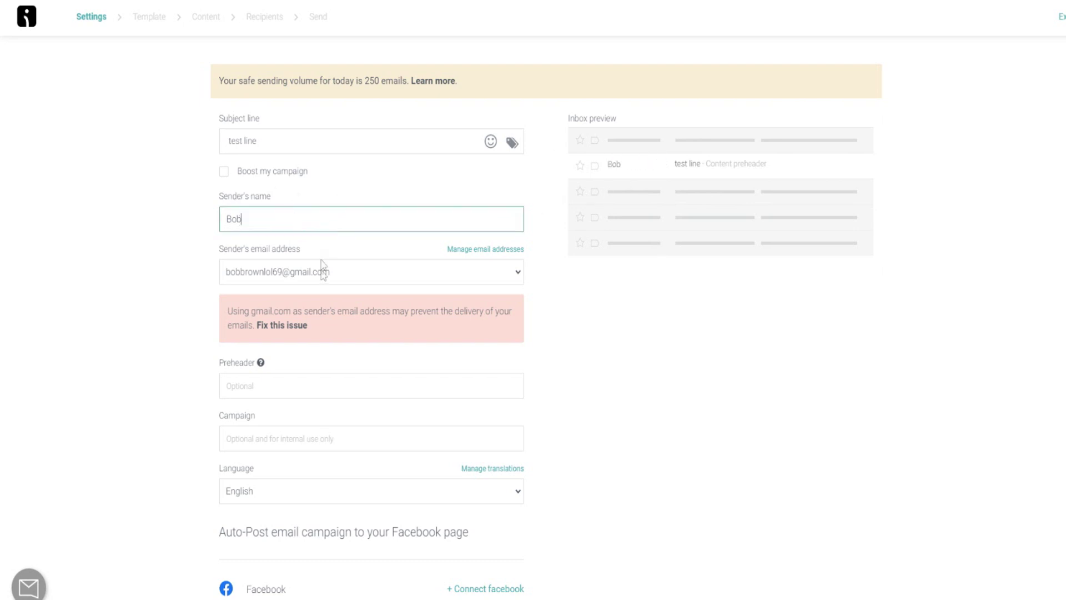
- Enter "irgtjgrtgrtgtr" as the campaign's preheader and check it in the inbox preview
scroll(244, 376, "down", 2)
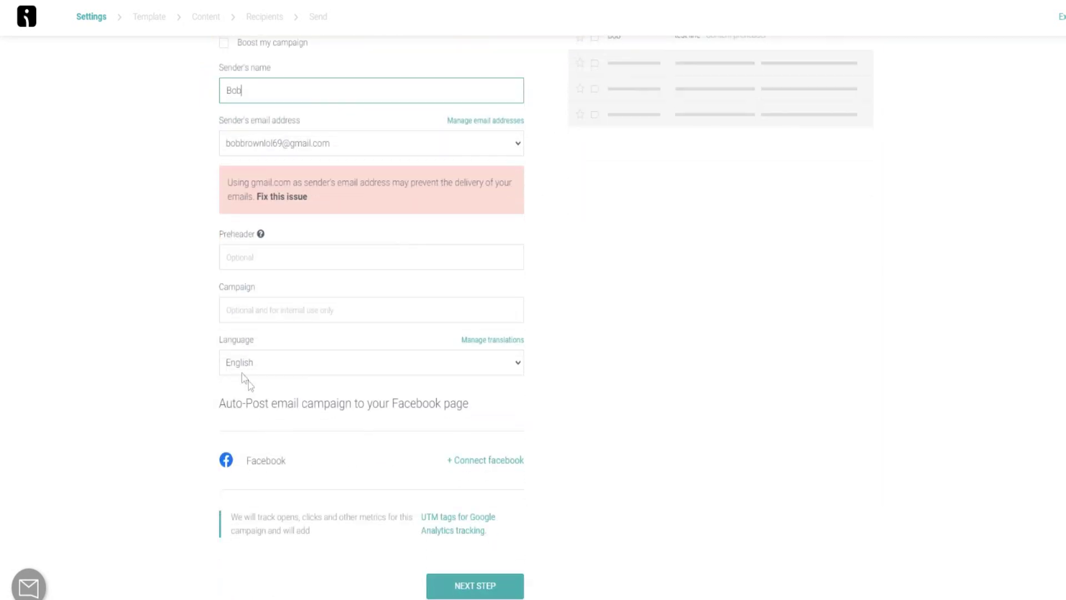
scroll(247, 289, "up", 1)
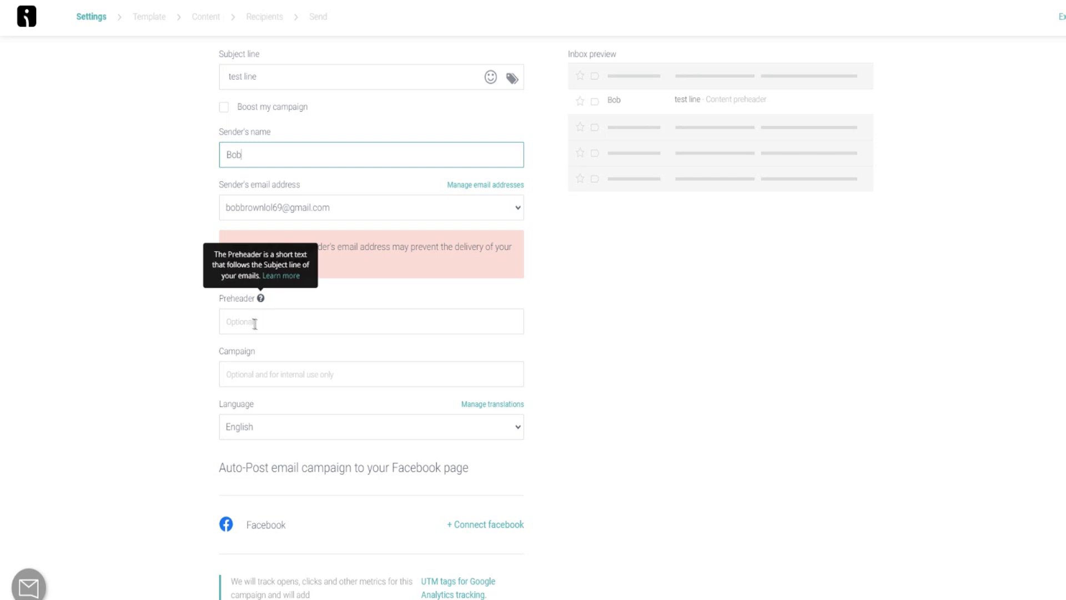
left_click(254, 323)
type("irgtjgrtgrtgtr")
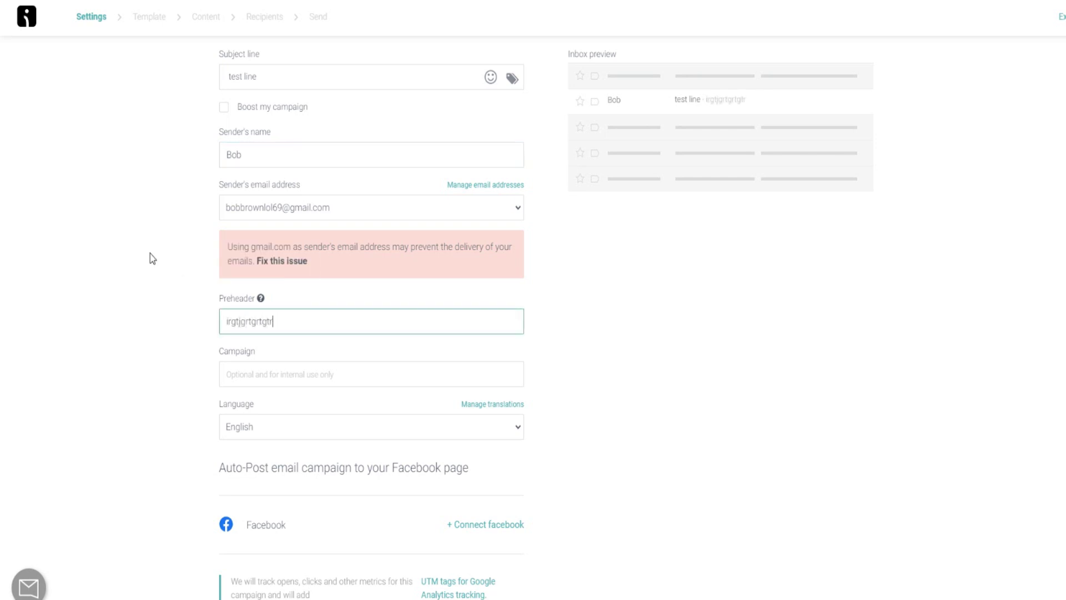
scroll(395, 354, "up", 2)
left_click_drag(707, 228, 756, 239)
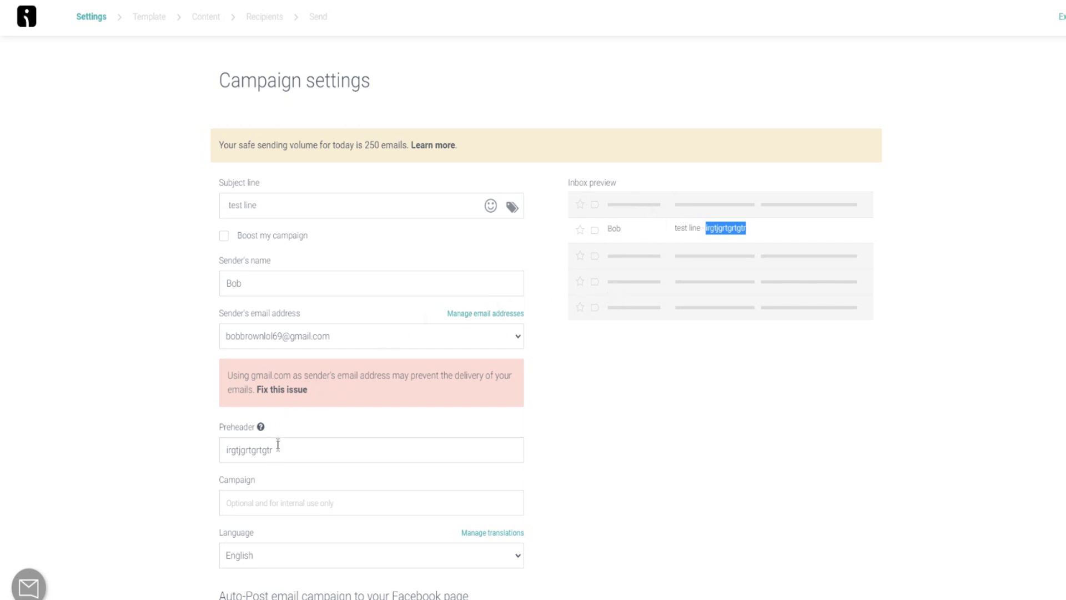
- Name the campaign "YouTube Video" for internal use
scroll(275, 514, "down", 1)
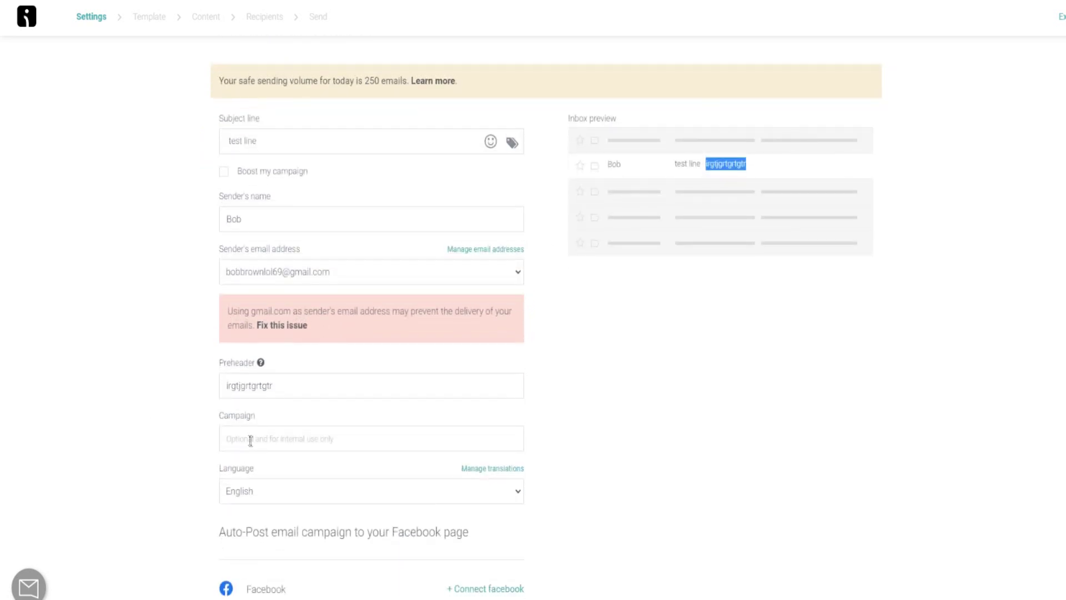
left_click(263, 439)
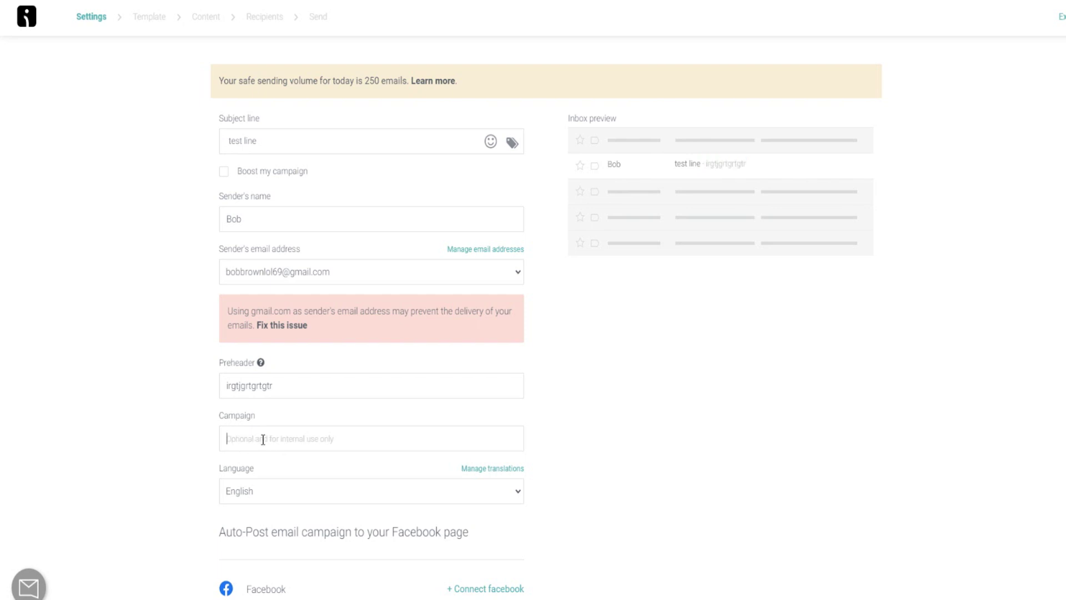
type("YouTube Video")
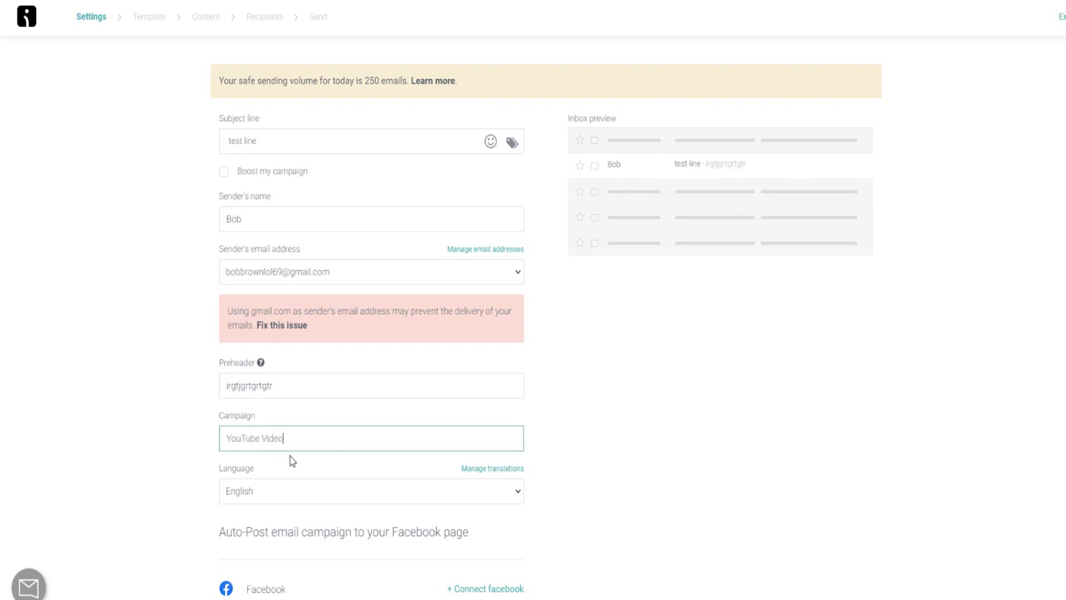
- Review the available campaign languages and continue to the template selection
scroll(206, 445, "down", 2)
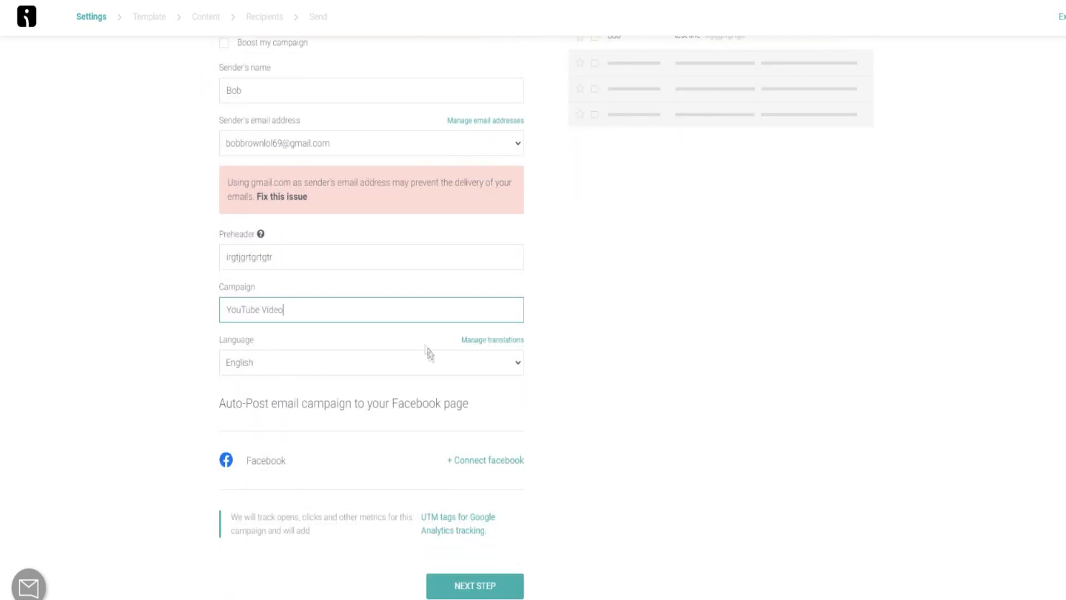
left_click(380, 362)
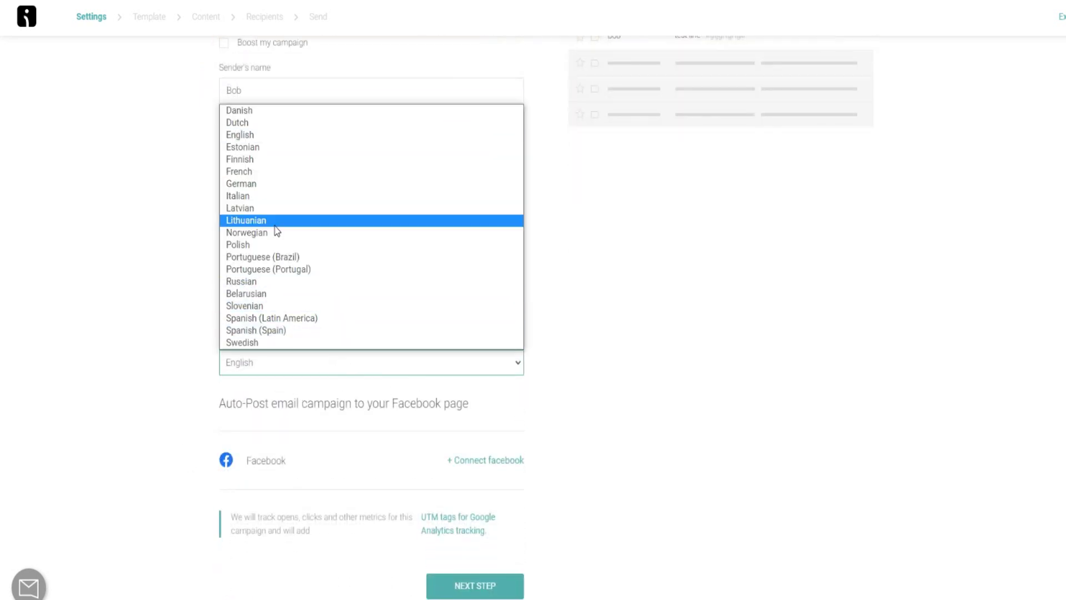
left_click(135, 215)
scroll(166, 267, "down", 1)
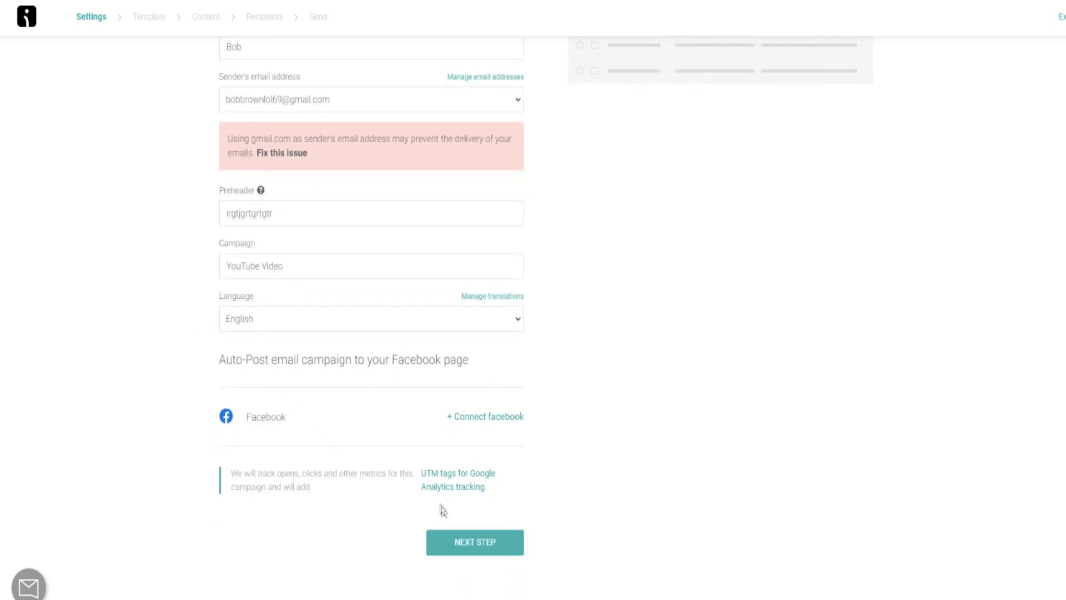
left_click(481, 542)
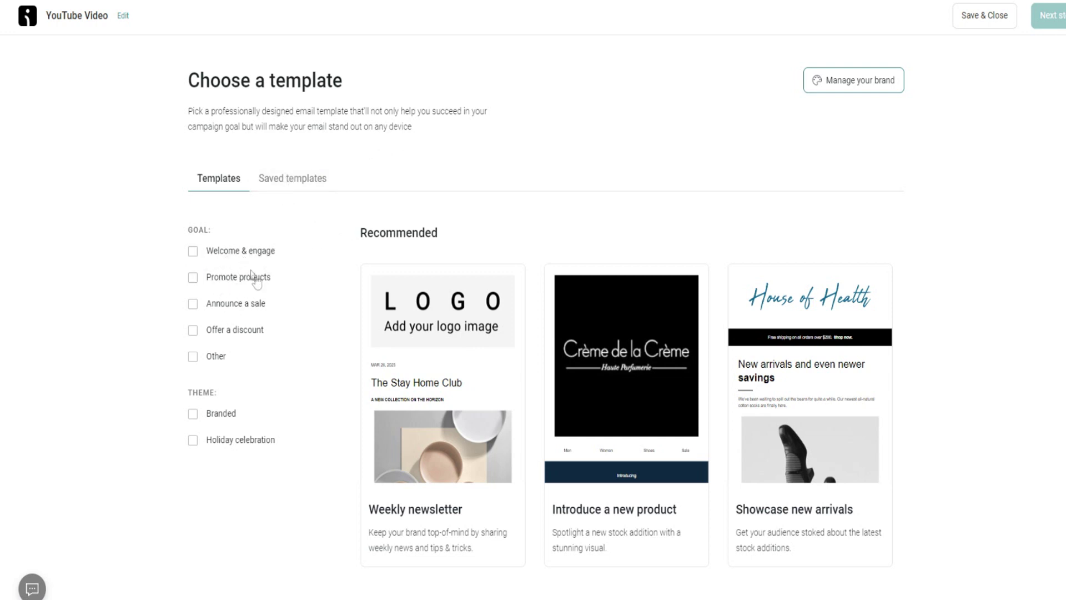
- Browse the email templates filtered by Promote products and by Holiday celebration, and clear the filters
left_click(193, 279)
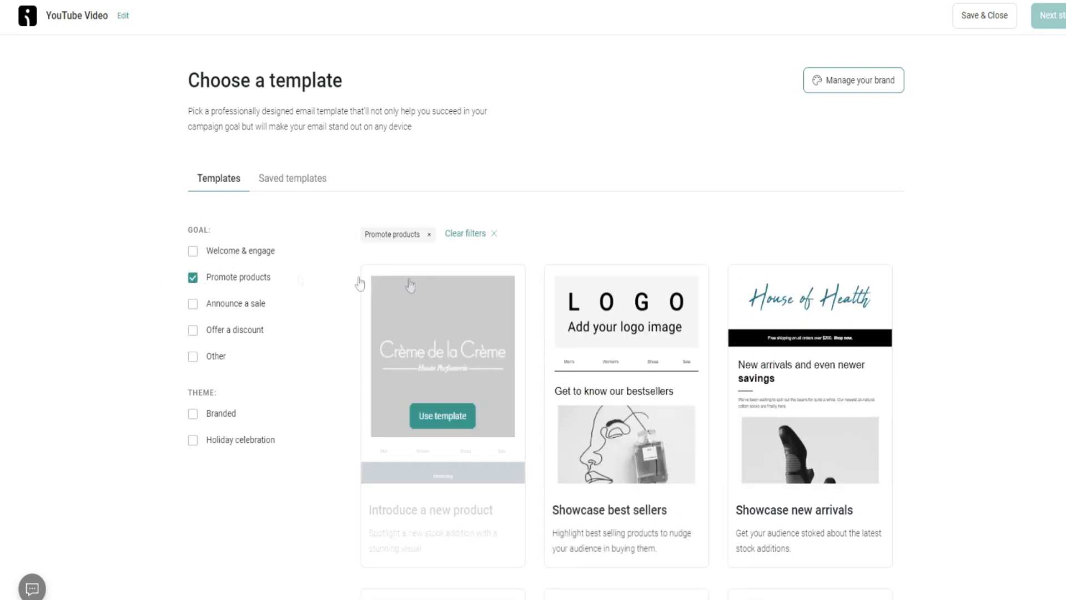
left_click(193, 282)
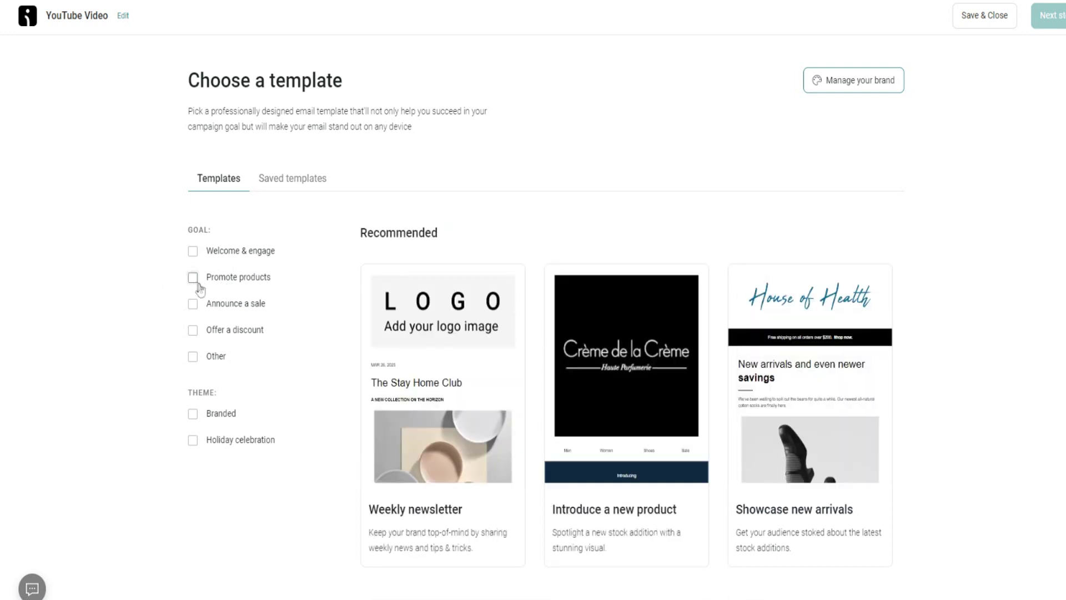
left_click(217, 331)
left_click(205, 443)
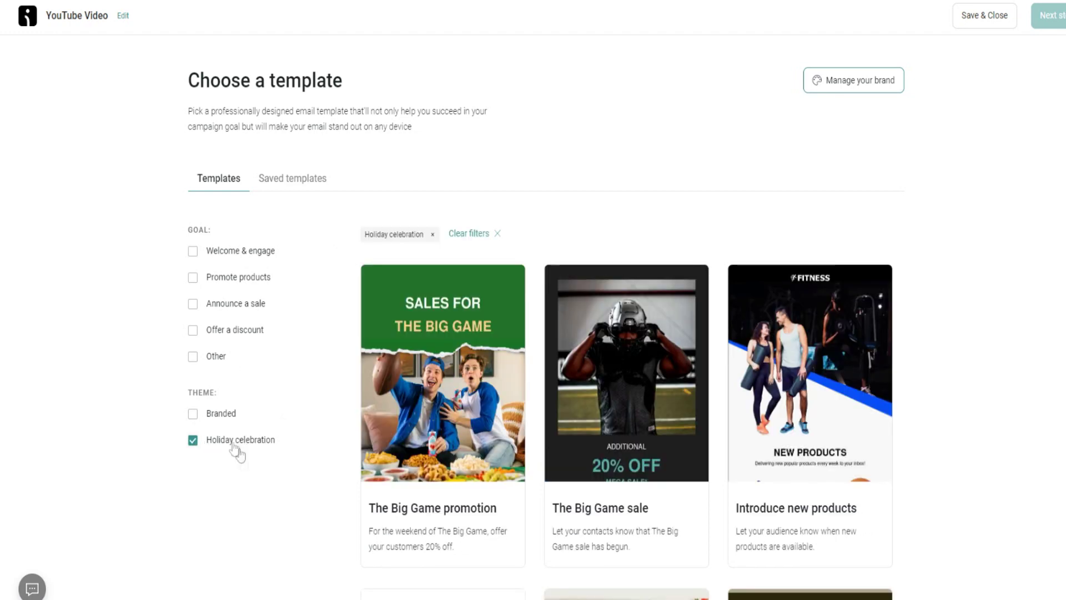
scroll(367, 384, "down", 3)
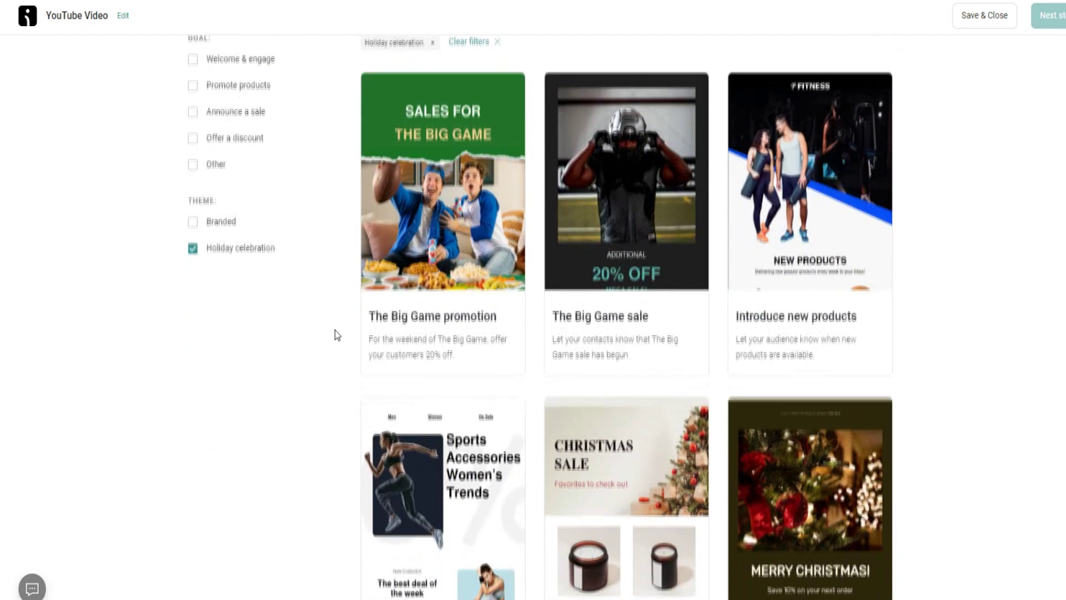
scroll(334, 331, "down", 1)
scroll(250, 367, "up", 5)
left_click(192, 439)
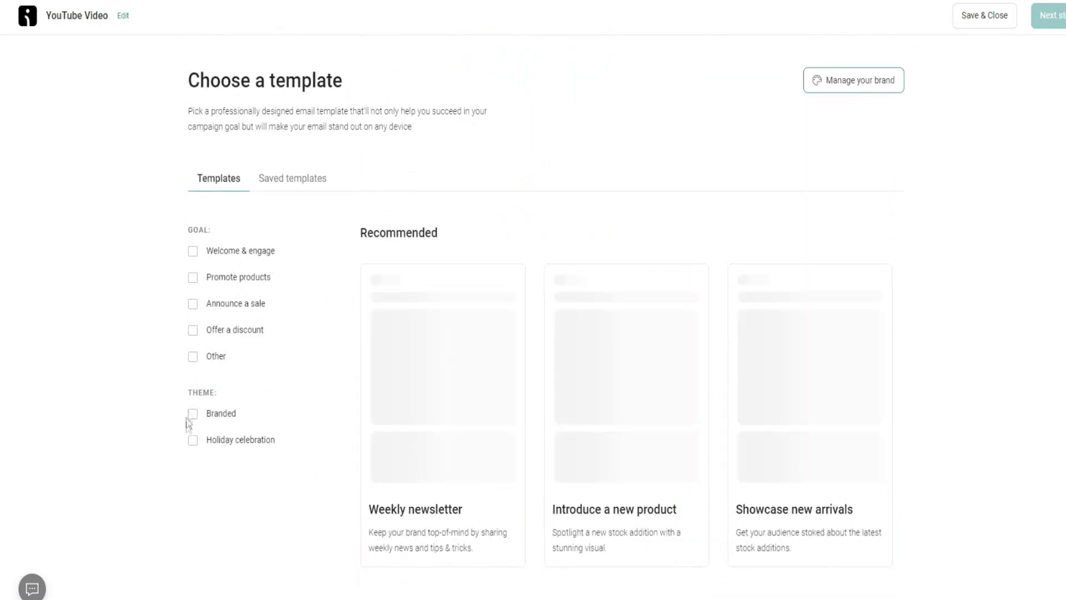
- Use the Weekly newsletter template for the email and look over its whole content in the editor
mouse_move(585, 338)
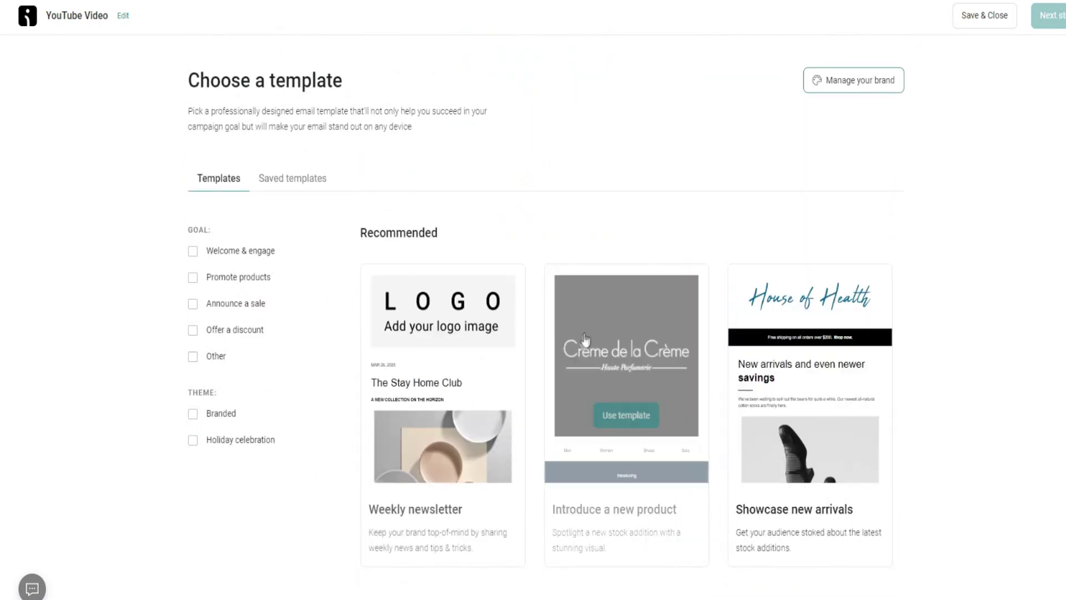
left_click(453, 337)
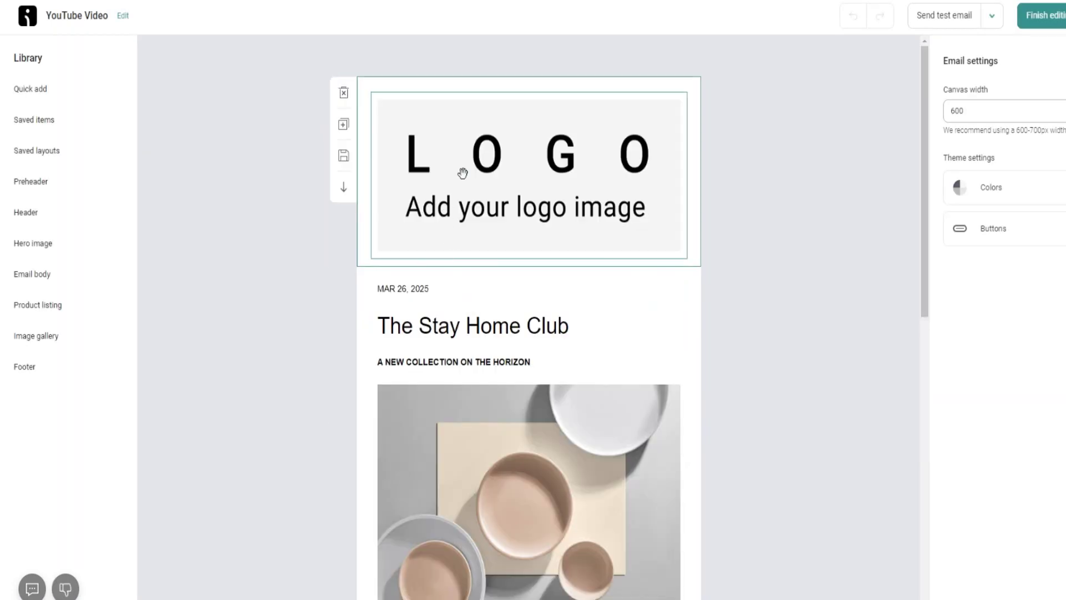
scroll(464, 174, "down", 10)
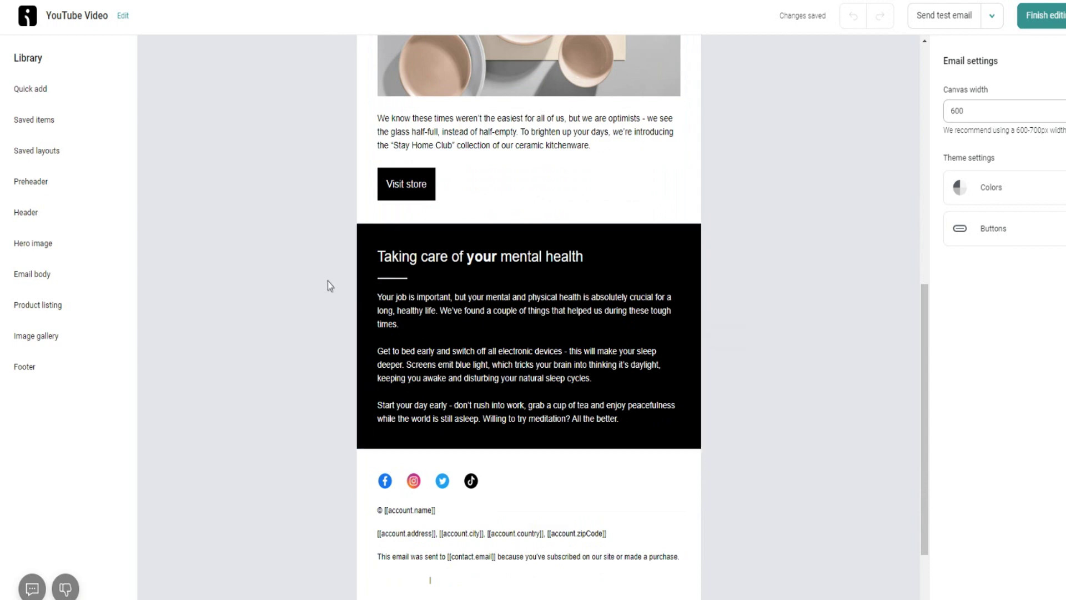
scroll(325, 282, "up", 10)
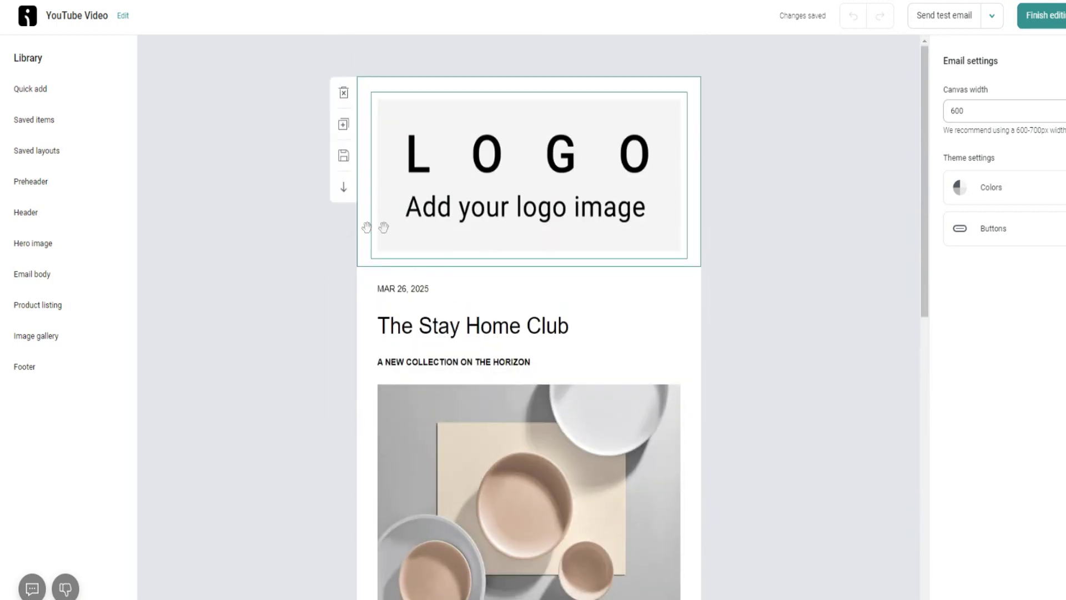
- Delete the logo placeholder and the empty layout section that held it at the start of the email
left_click(451, 173)
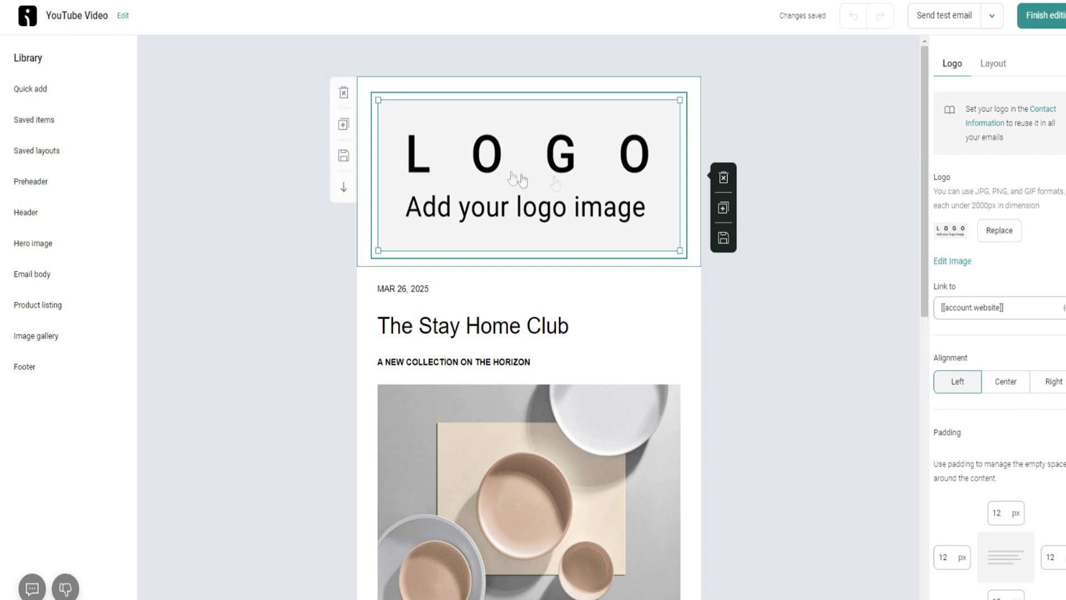
left_click(723, 179)
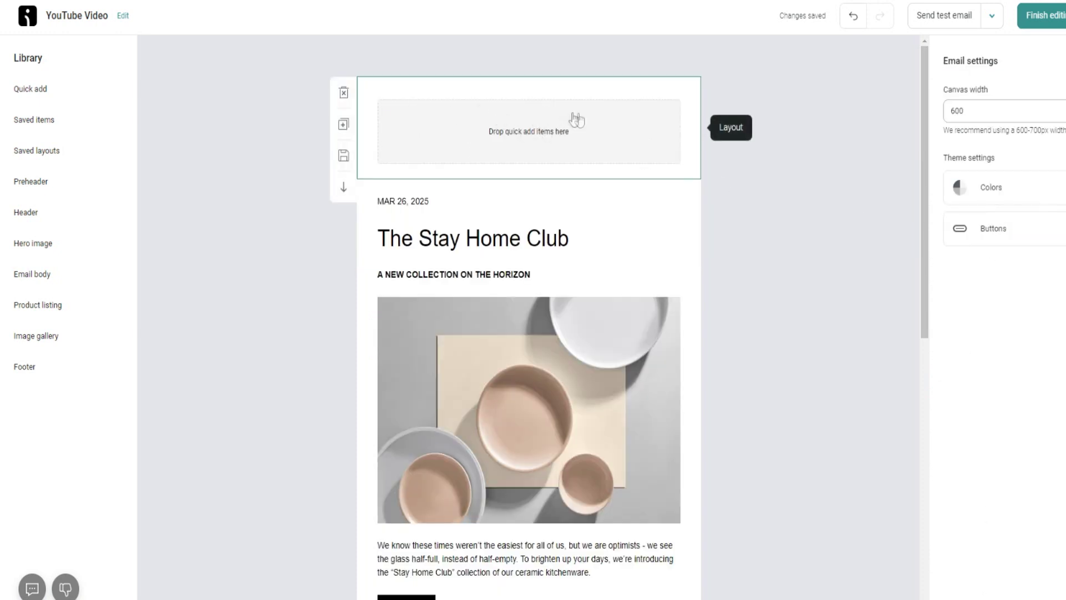
left_click(369, 95)
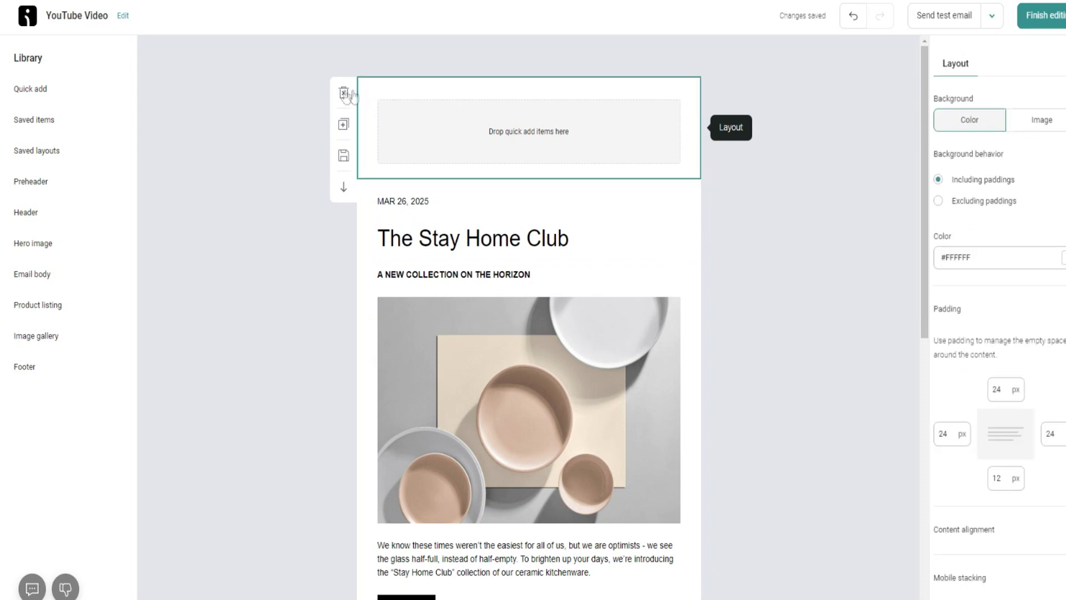
left_click(343, 93)
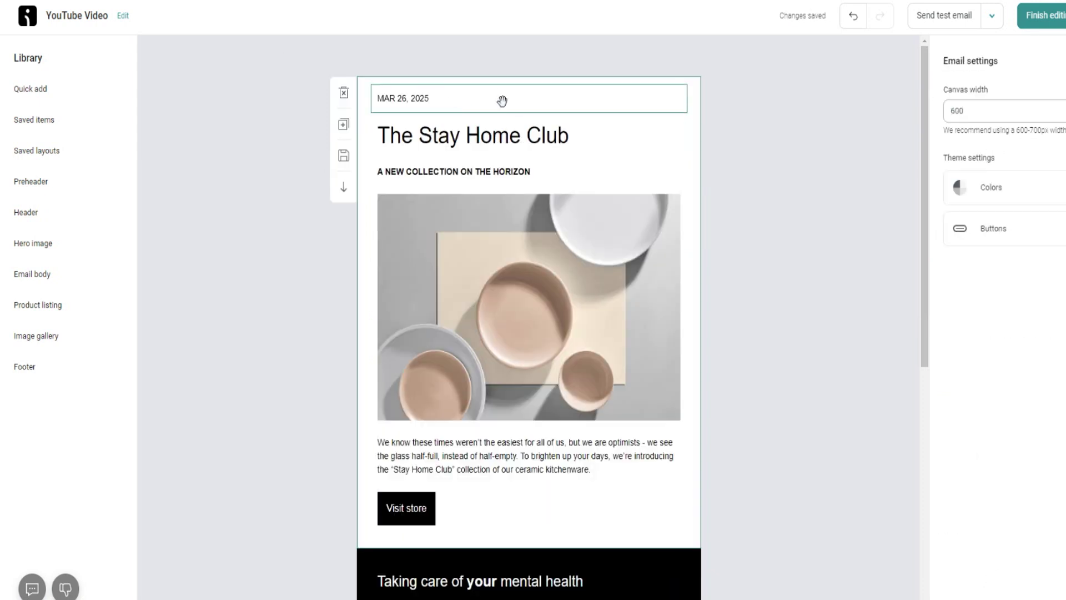
- Try moving the introductory paragraph above the "The Stay Home Club" heading, and undo the move
left_click(526, 145)
left_click_drag(586, 135, 379, 136)
left_click(248, 150)
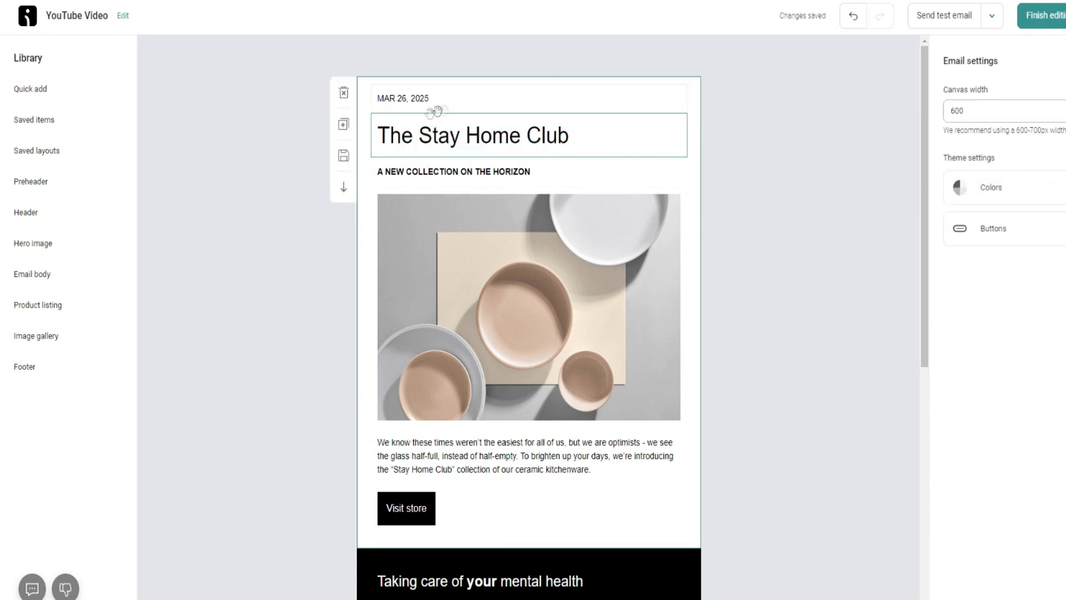
left_click_drag(456, 142, 431, 93)
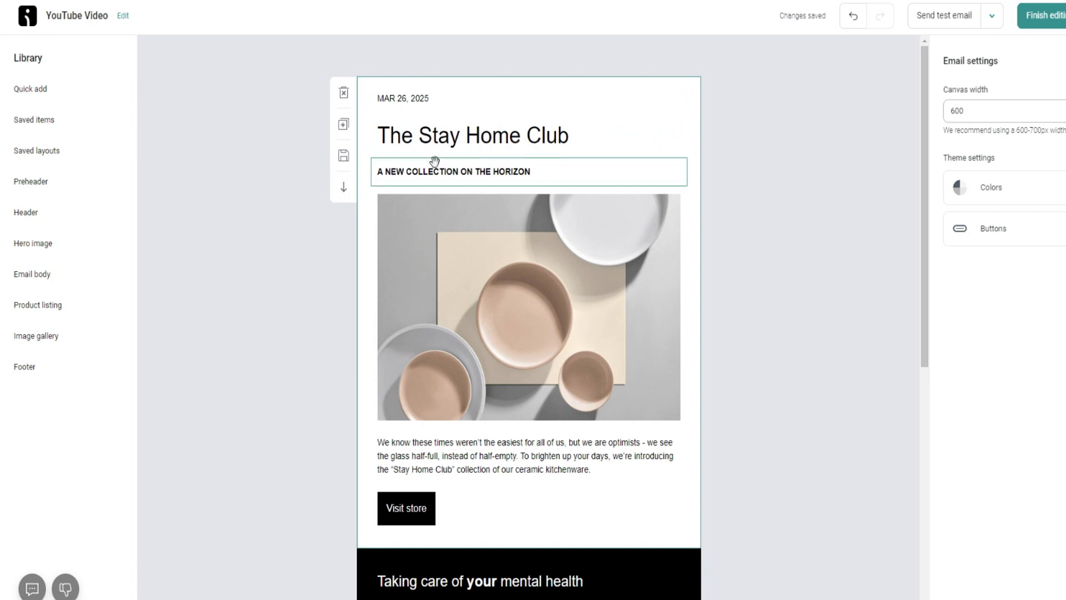
left_click_drag(480, 443, 493, 133)
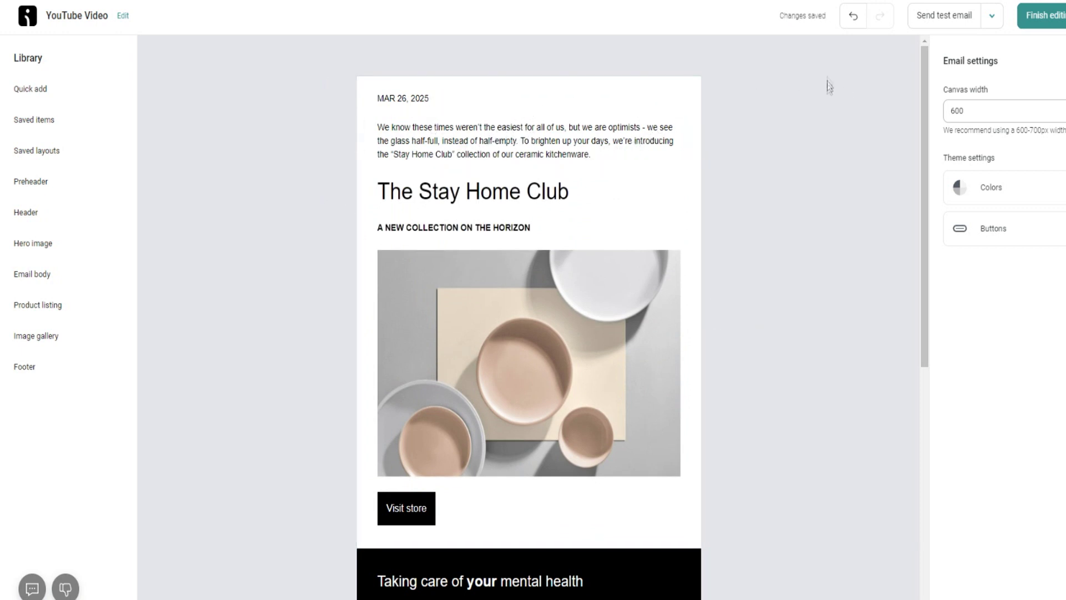
left_click(853, 16)
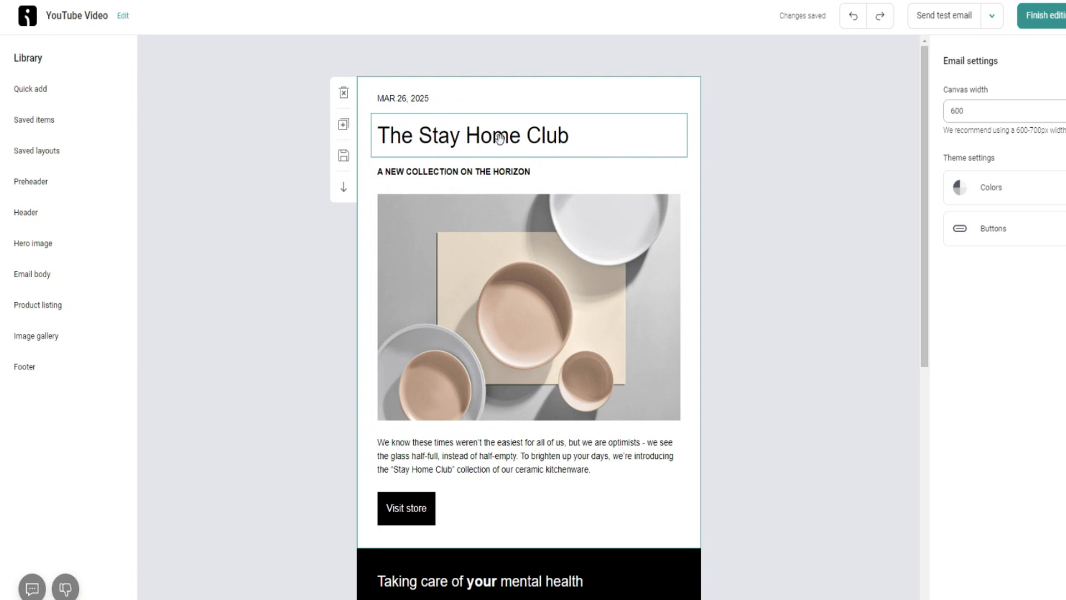
- Replace the "The Stay Home Club" heading text with "Test Video"
left_click(570, 138)
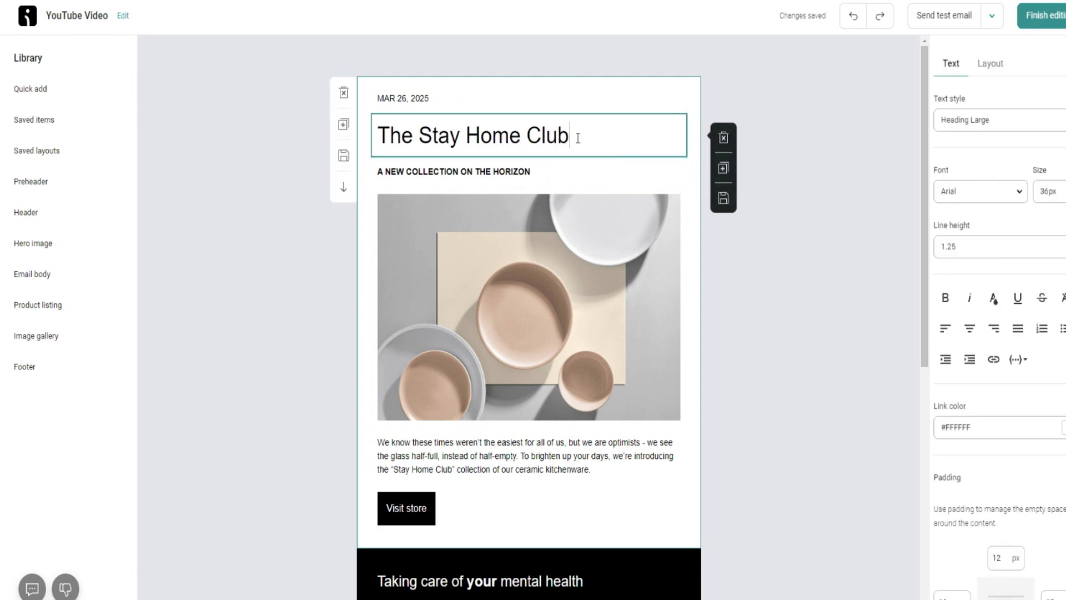
left_click_drag(578, 138, 365, 146)
key("BackSpace")
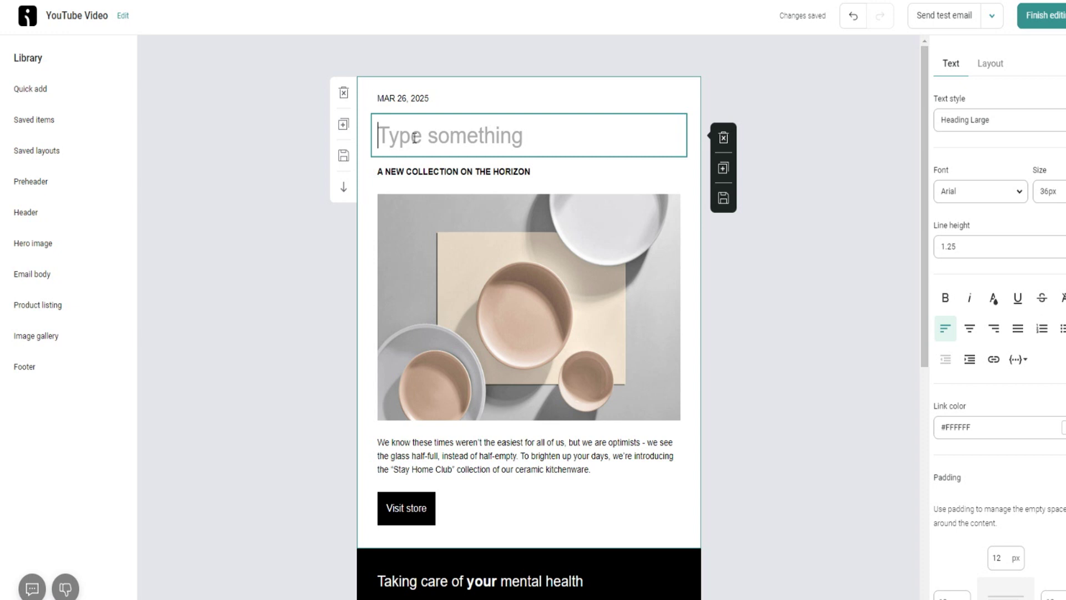
type("Test")
type("Vide")
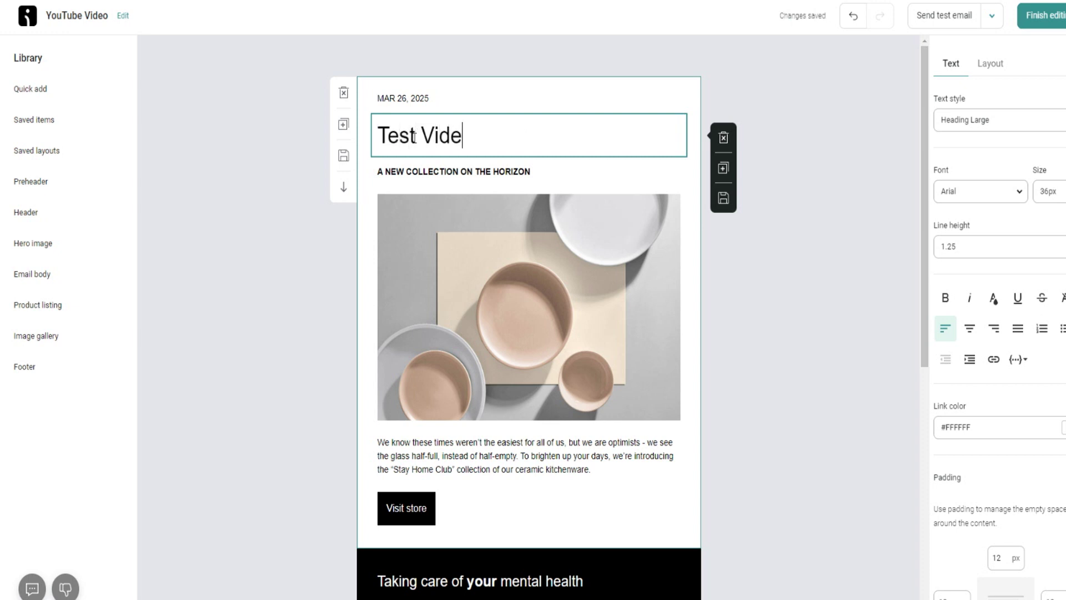
type("o")
left_click(498, 171)
- Format the whole "Test Video" heading as Heading Large in Courier New at 28px
left_click(474, 139)
left_click_drag(475, 139, 360, 142)
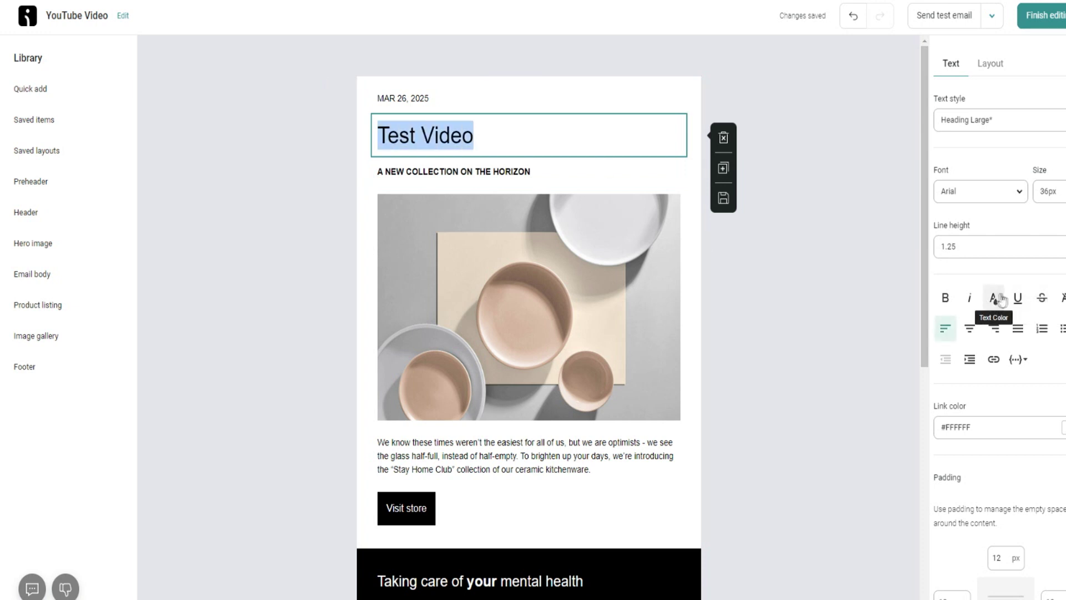
left_click(980, 119)
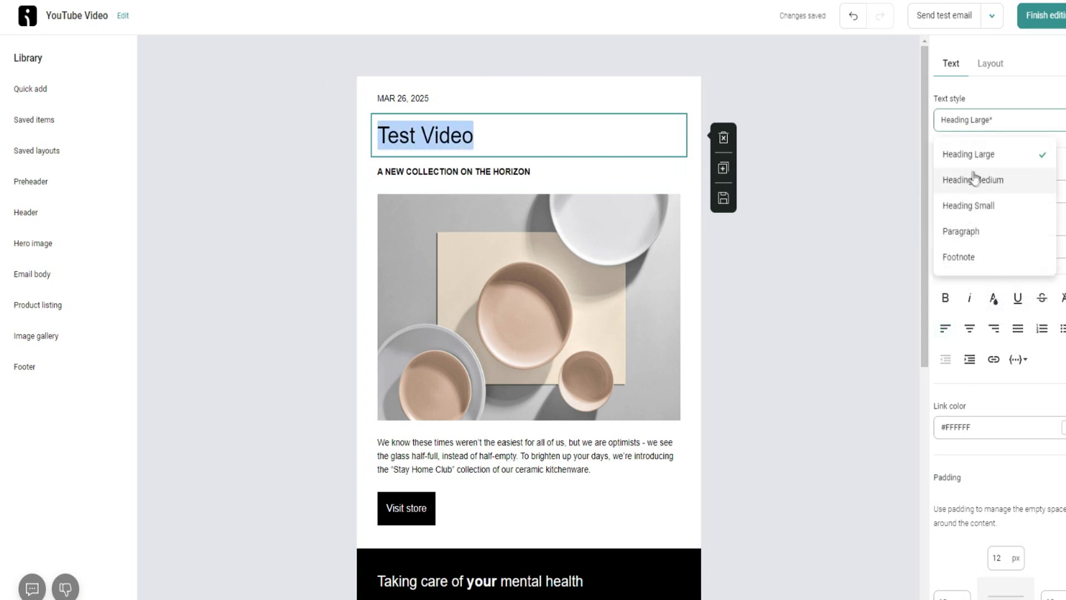
left_click(983, 205)
left_click(982, 124)
left_click(971, 154)
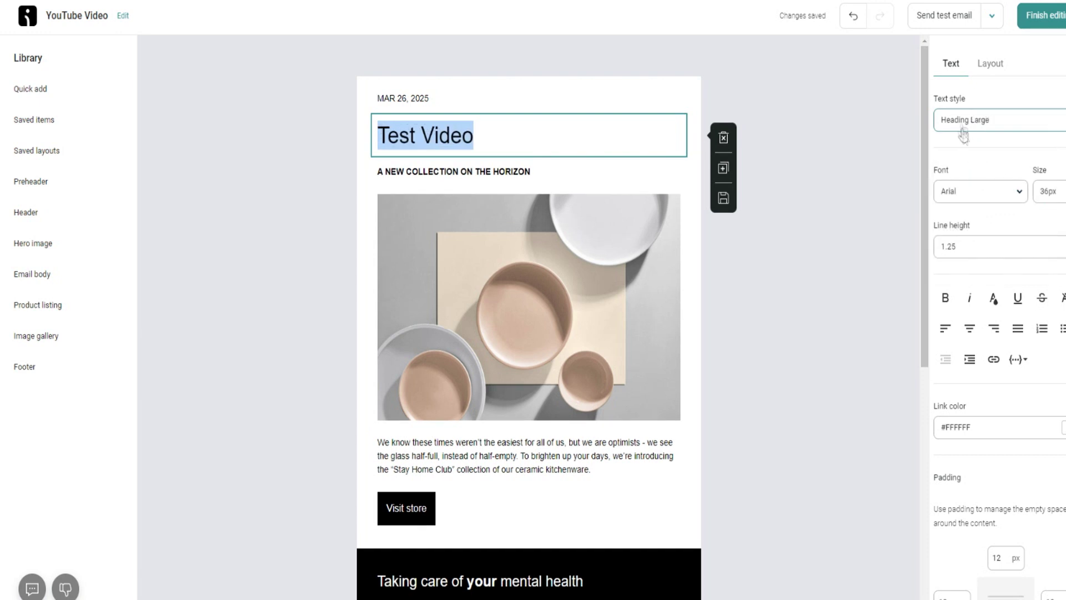
left_click(993, 193)
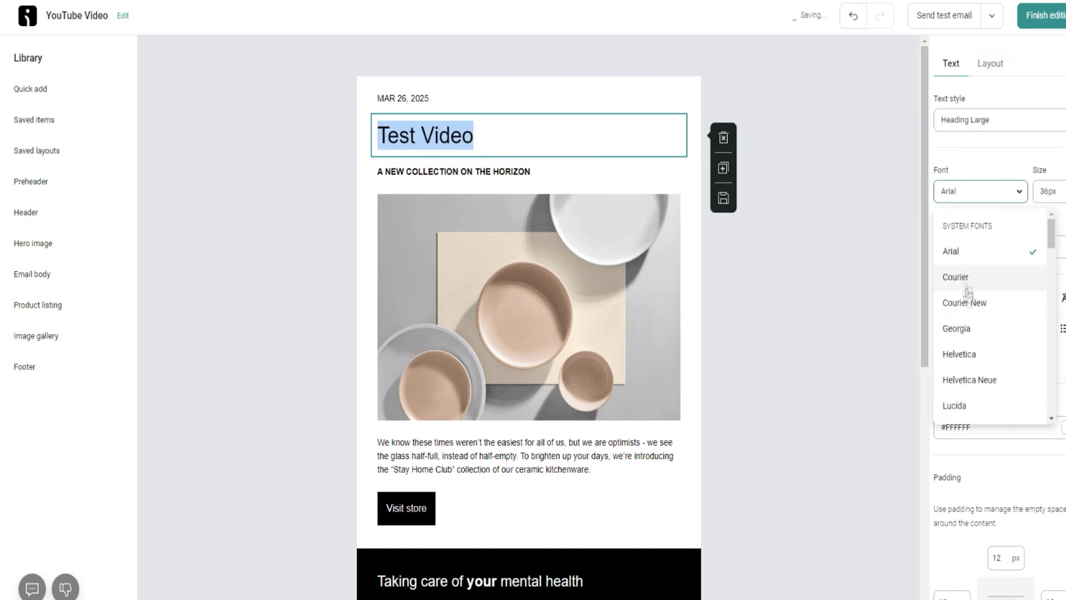
left_click(954, 303)
left_click(1049, 191)
scroll(986, 300, "down", 2)
scroll(982, 298, "down", 5)
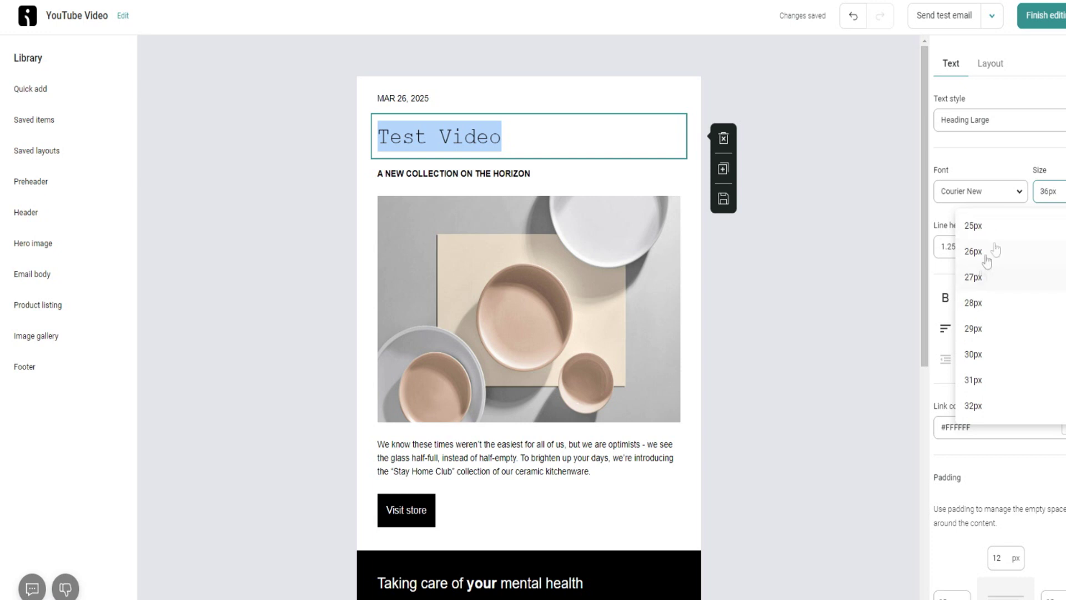
left_click(992, 300)
- Try the Heading Small style on the heading, return it to Heading Large, and check the line height options
left_click(983, 119)
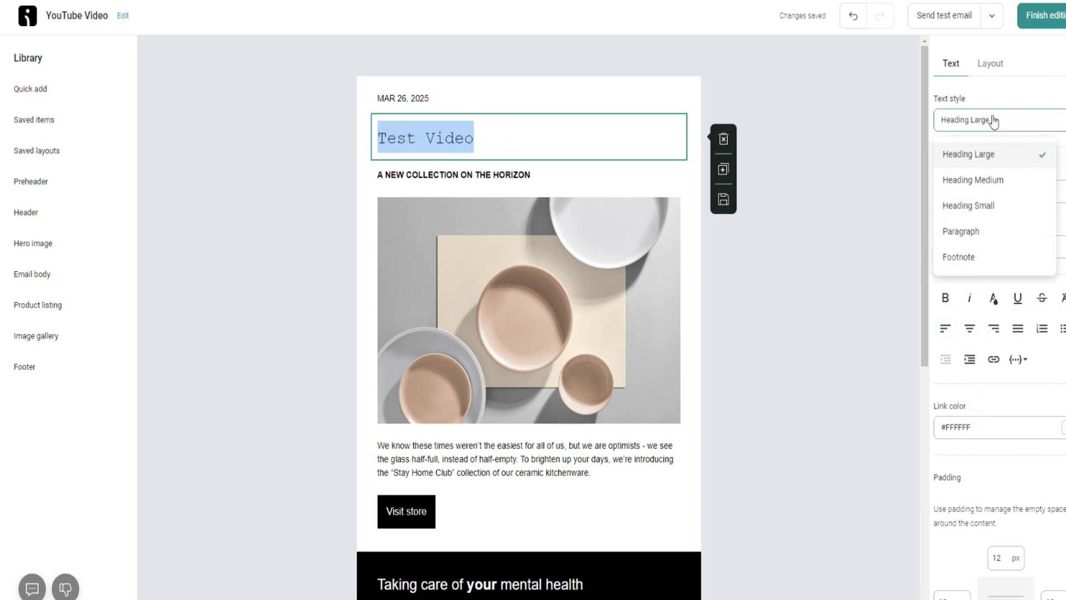
left_click(989, 207)
left_click(978, 123)
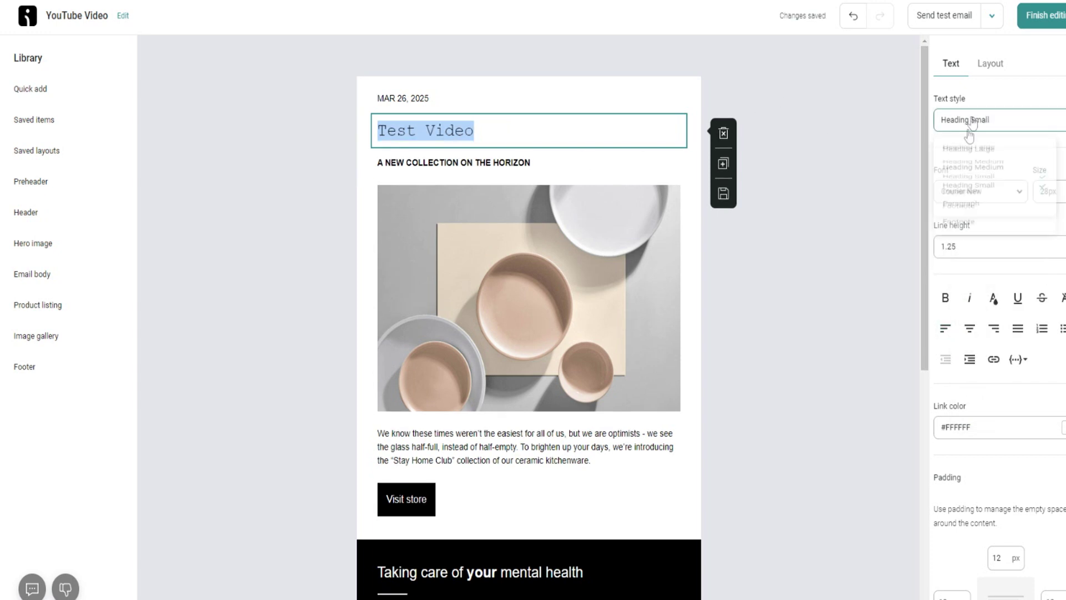
left_click(977, 155)
left_click(973, 250)
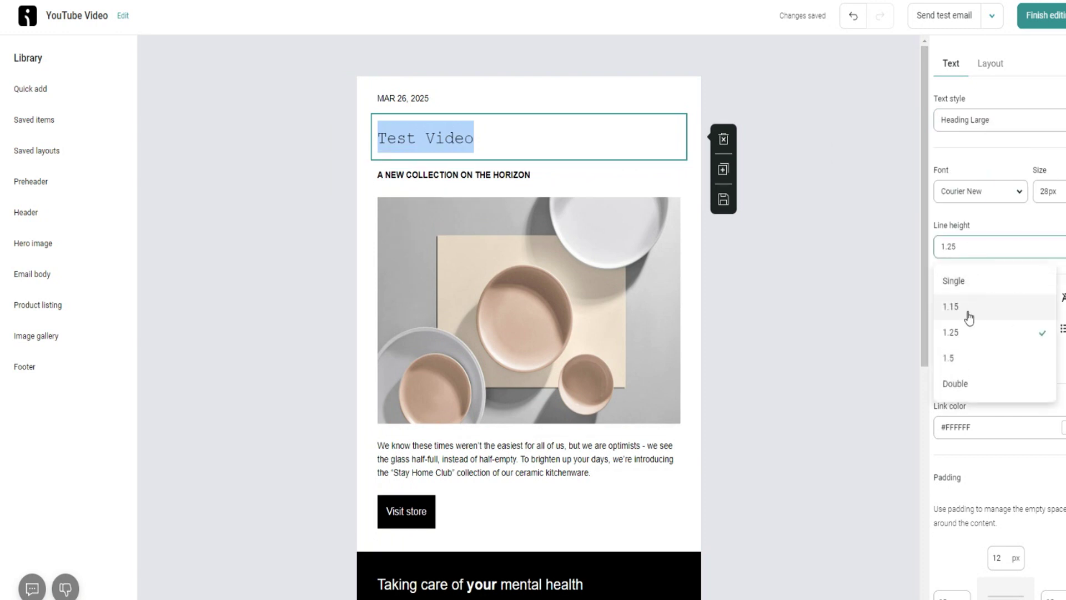
left_click(993, 246)
- Make the "Test Video" heading bold and colour its text pink (#D870B6)
left_click(947, 299)
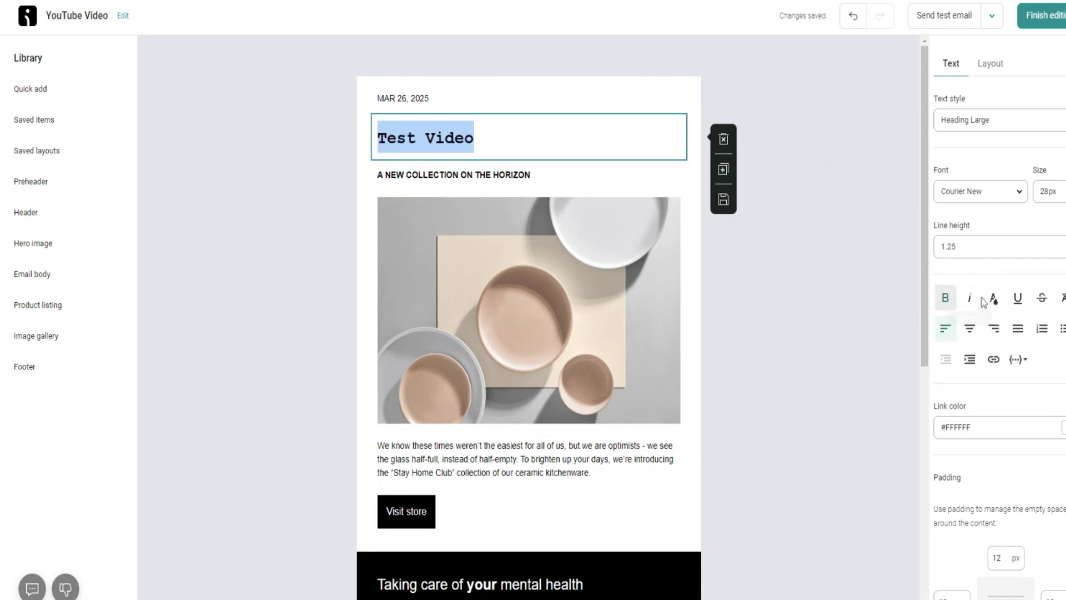
left_click(997, 305)
left_click(957, 378)
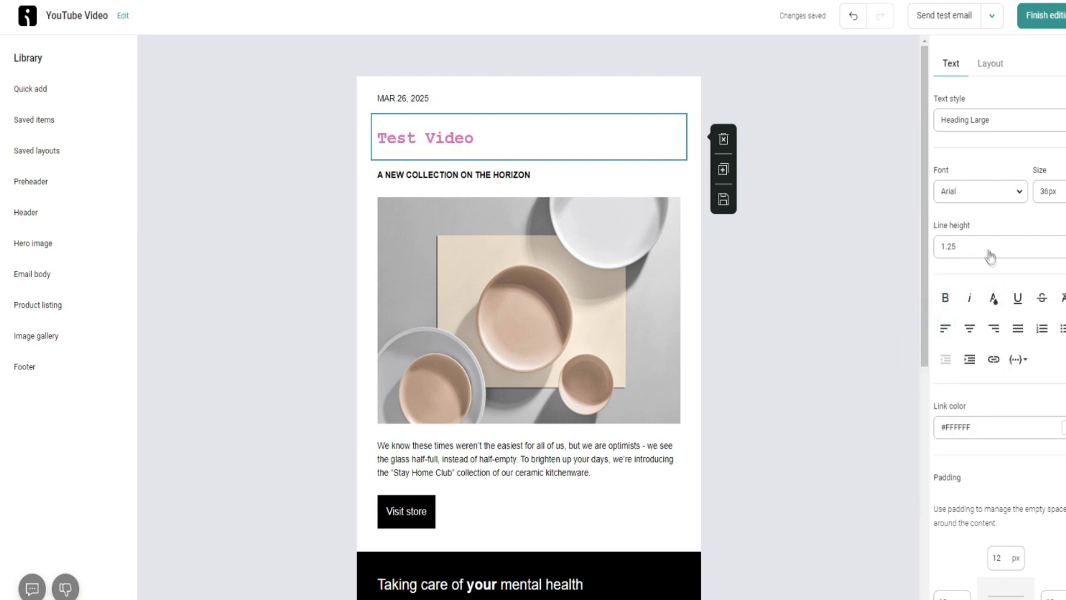
- Try a dark text colour for the heading and check the colour by selecting and deselecting the text
left_click(994, 300)
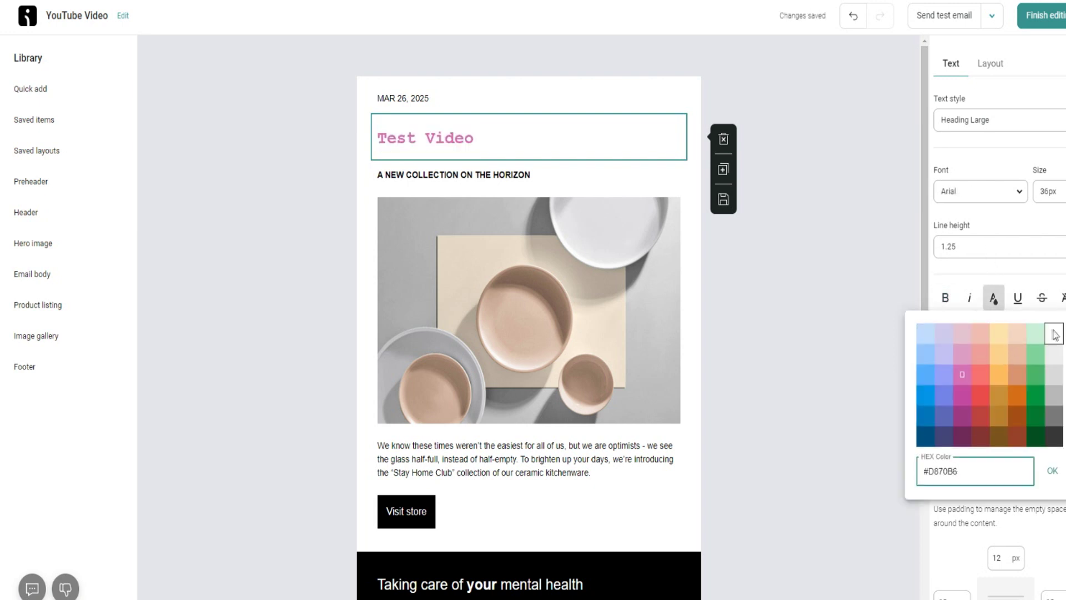
left_click(1054, 436)
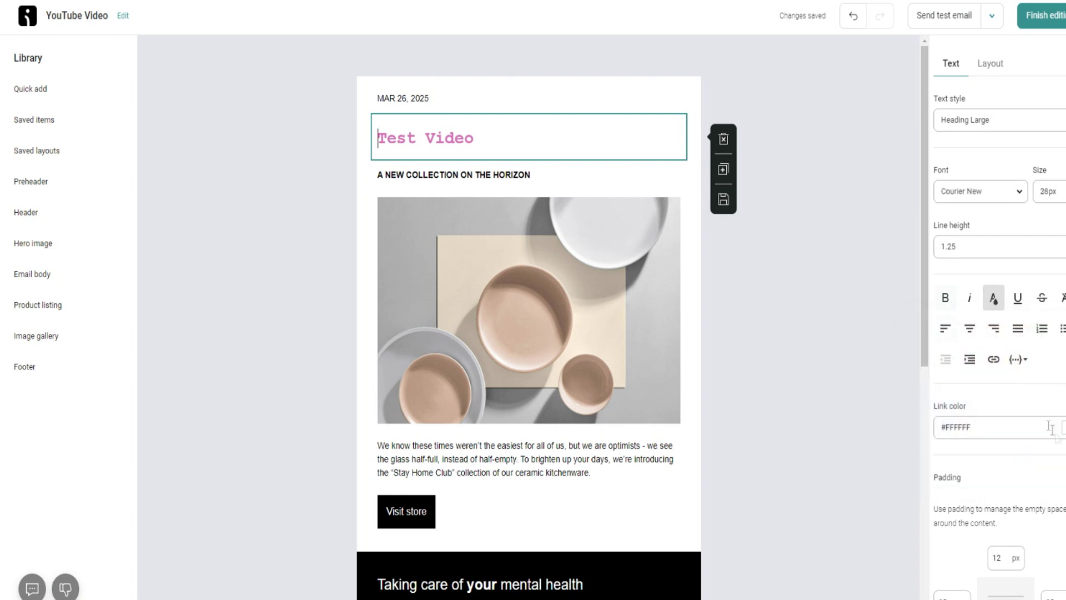
left_click_drag(664, 163, 255, 131)
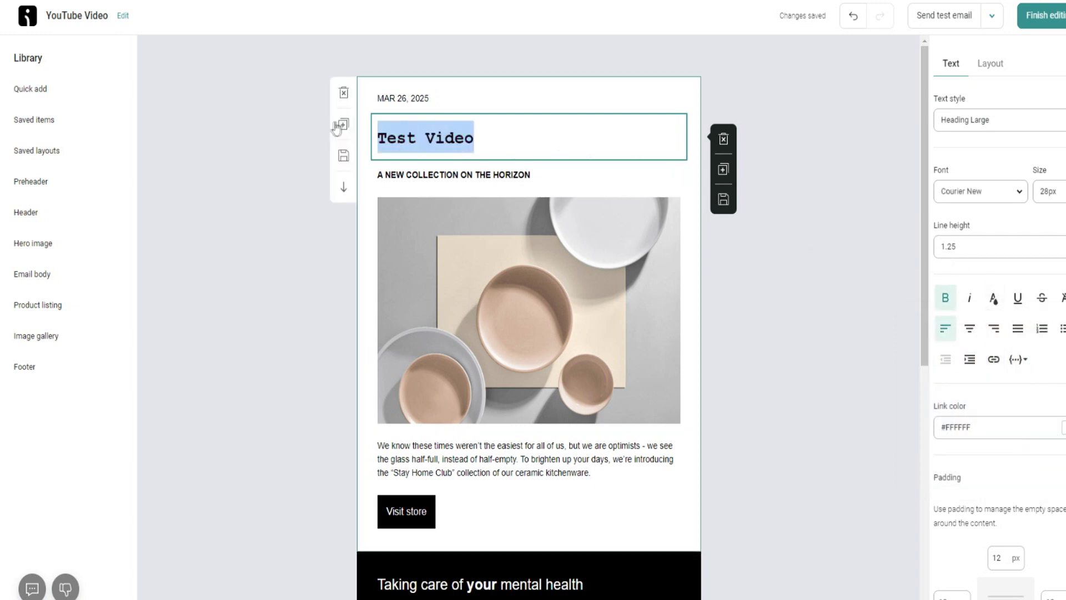
left_click(528, 147)
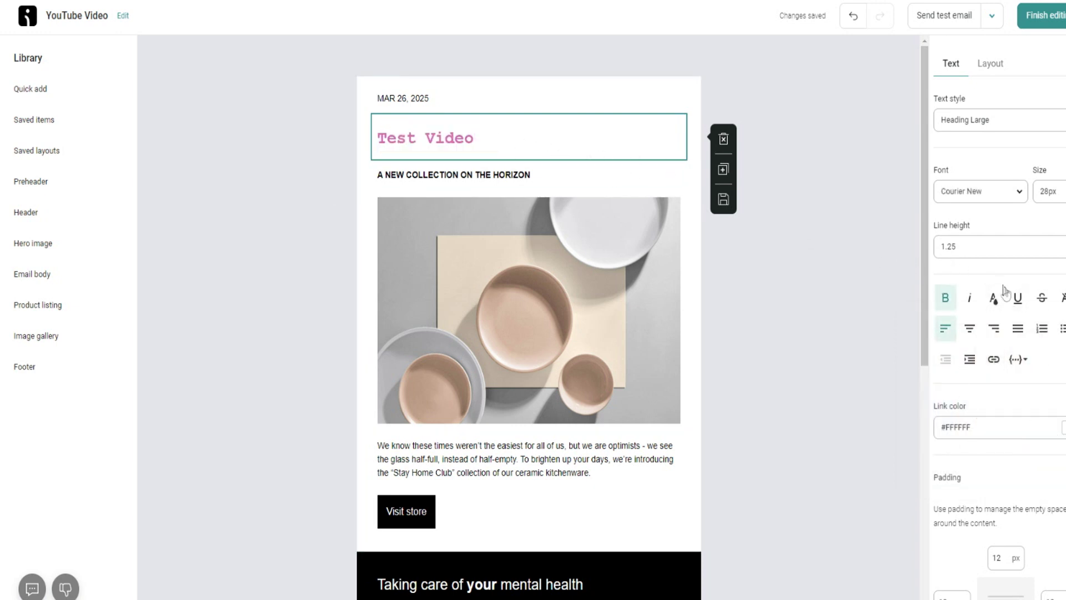
- Add a button between the "A NEW COLLECTION ON THE HORIZON" subheading and the image, and set its text to "gernjignirj4gg545"
scroll(1003, 356, "down", 1)
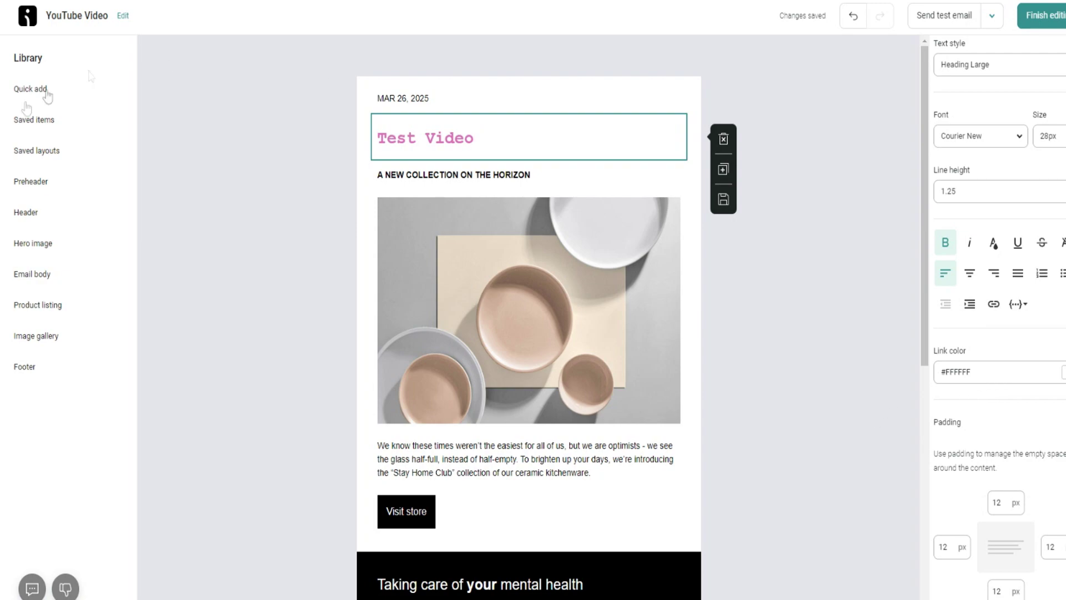
scroll(603, 253, "down", 5)
scroll(603, 253, "up", 8)
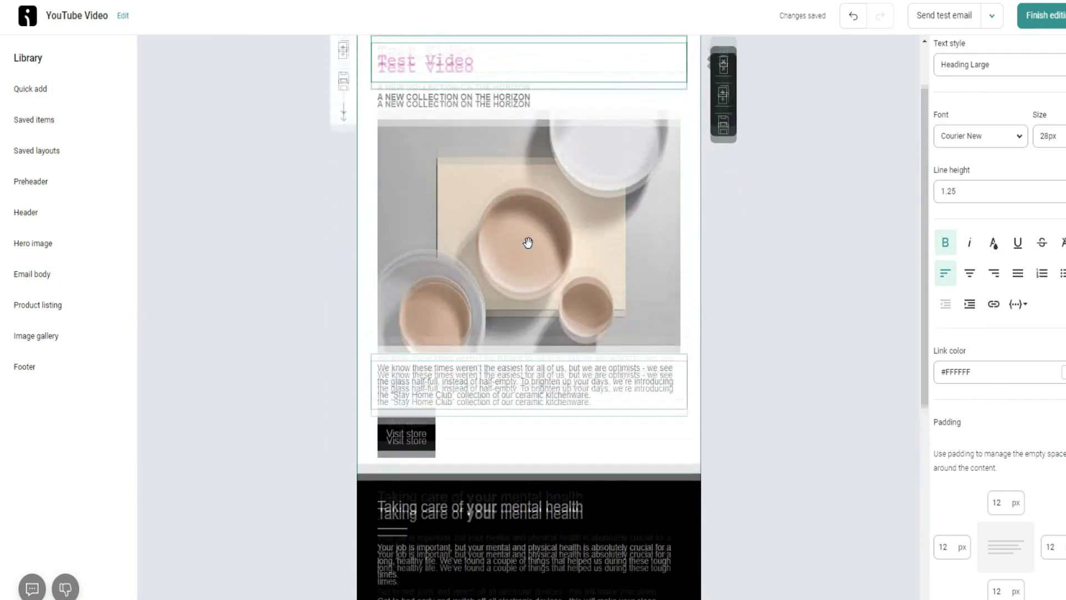
left_click(39, 89)
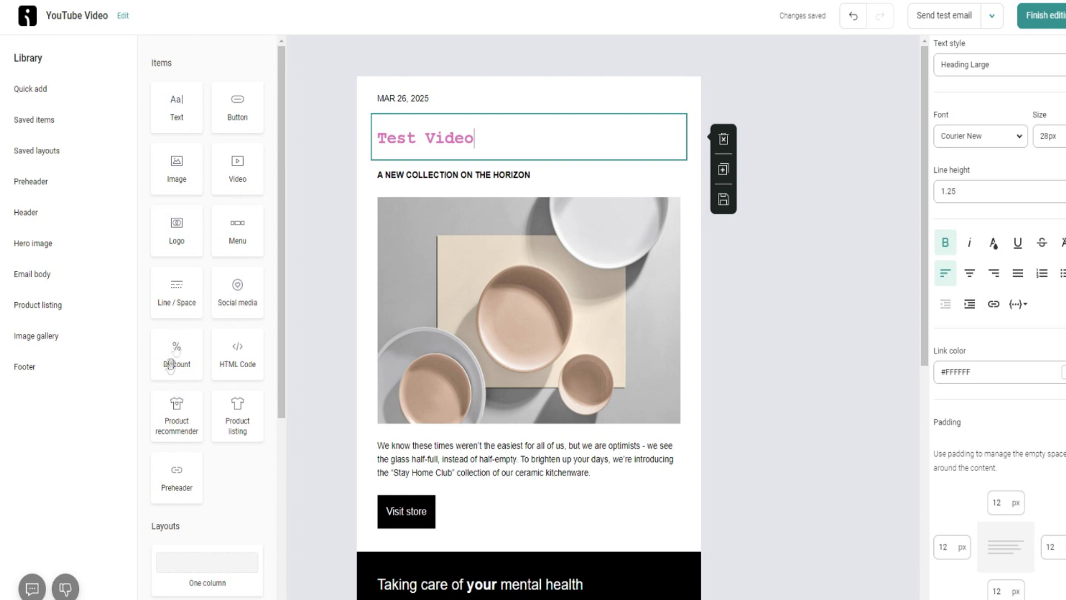
left_click_drag(230, 106, 551, 222)
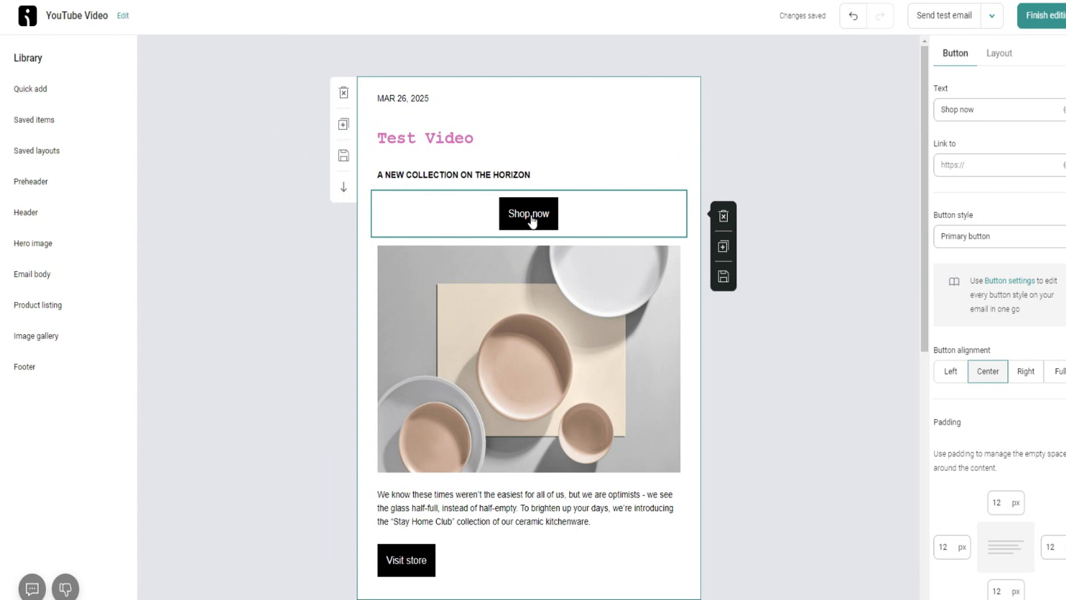
triple_click(987, 107)
type("gernjignirj4gg545")
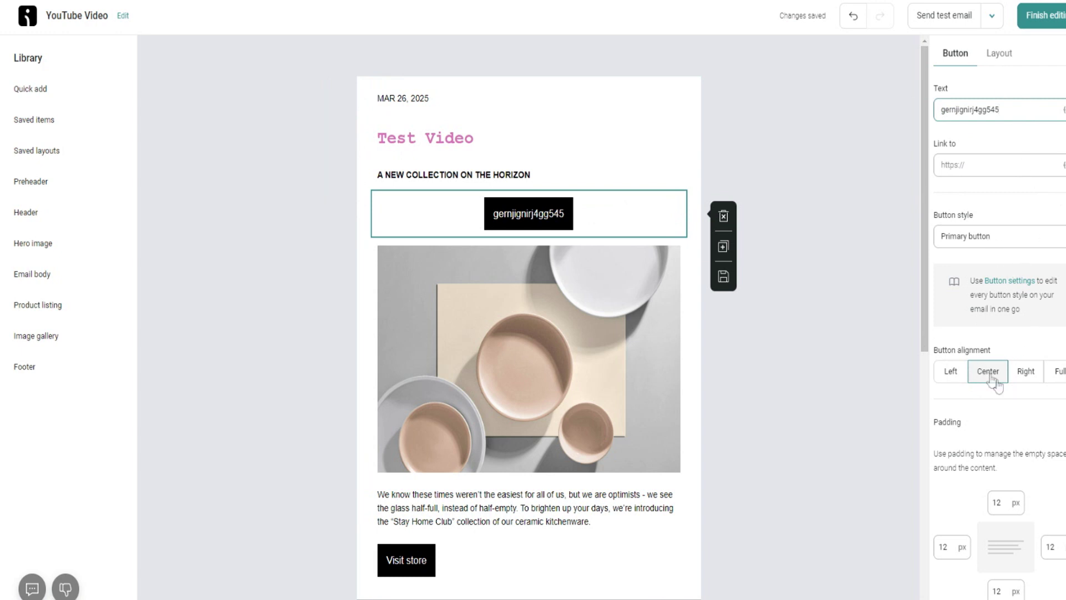
- Review the layout settings of the new button's section, choose Image as the background type, and return to the button settings
left_click(1002, 54)
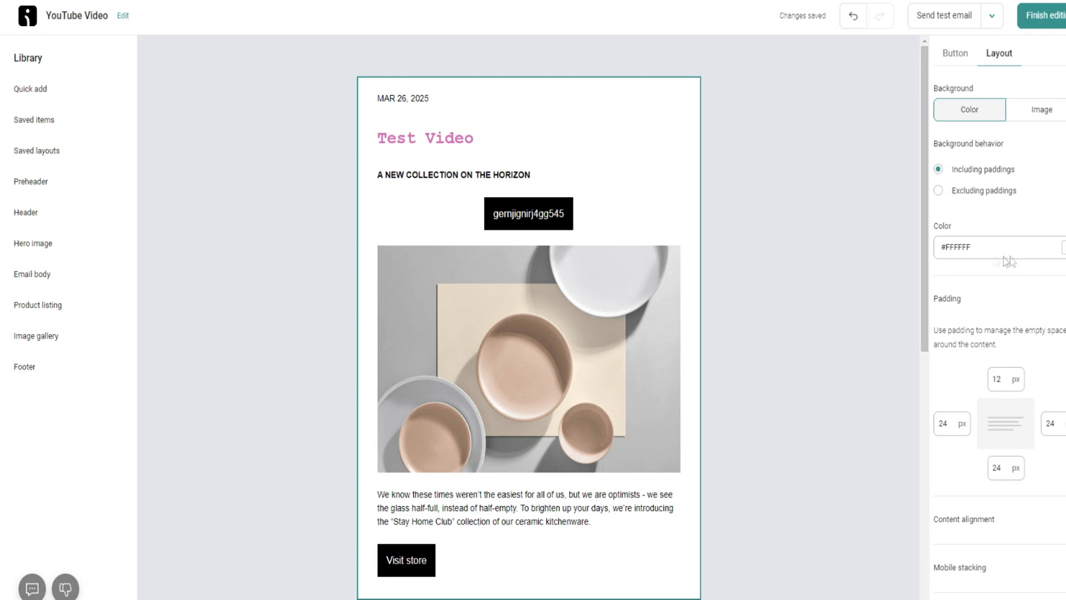
scroll(994, 244, "down", 1)
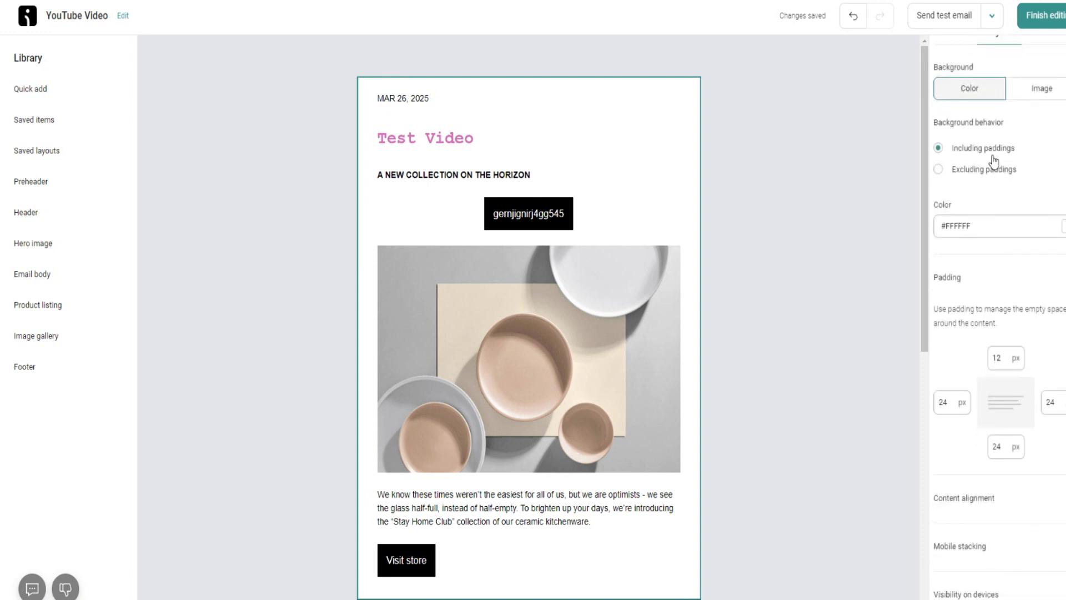
left_click(1032, 91)
scroll(1027, 167, "up", 2)
left_click(955, 63)
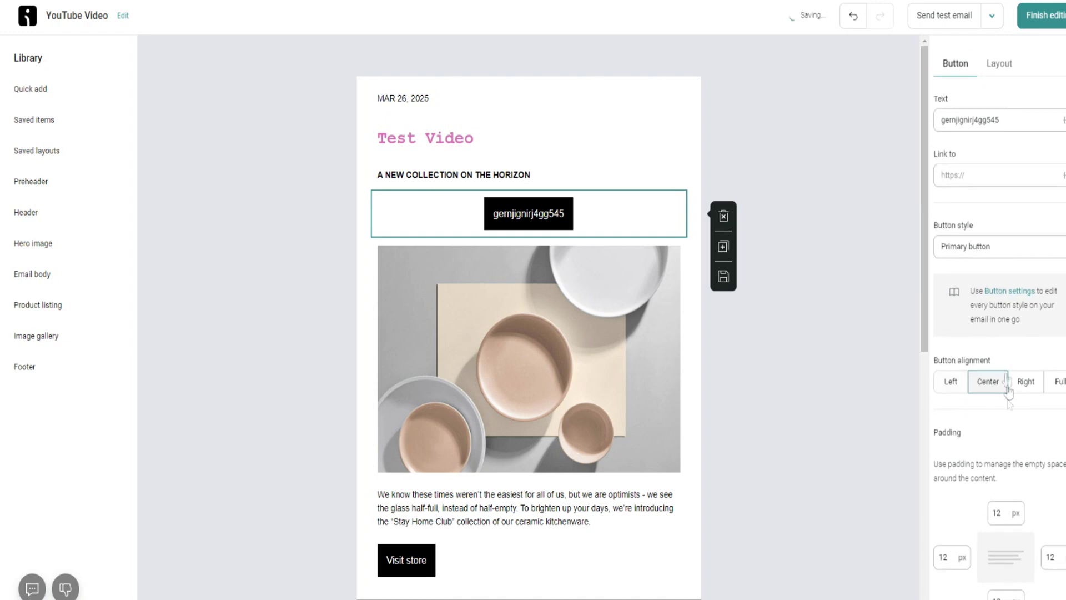
- Look over the rest of the email down to the footer and open the library's saved items
scroll(43, 138, "down", 7)
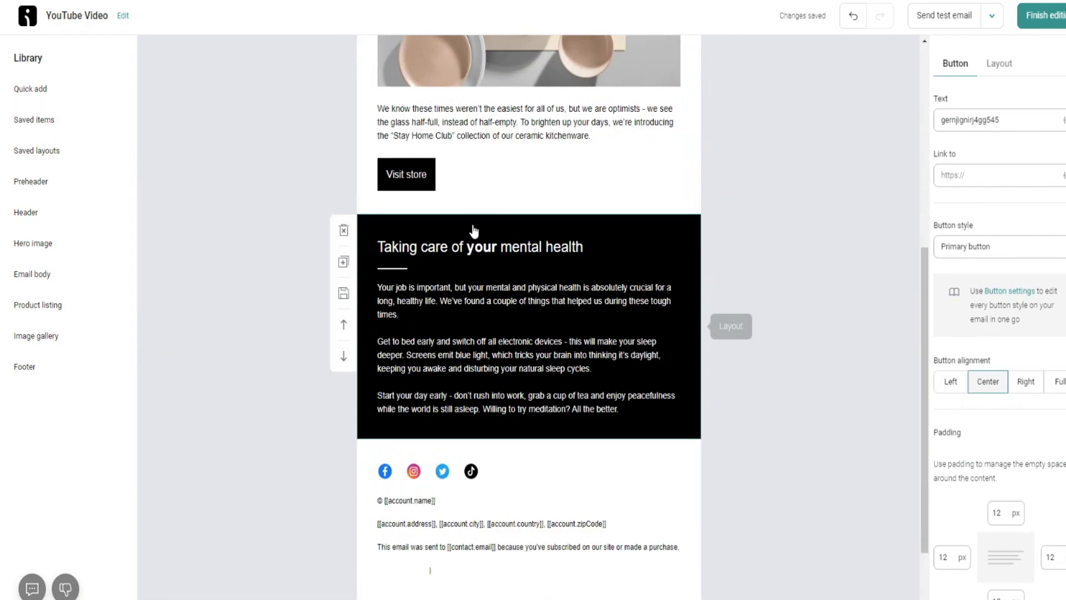
left_click(4, 101)
left_click(43, 120)
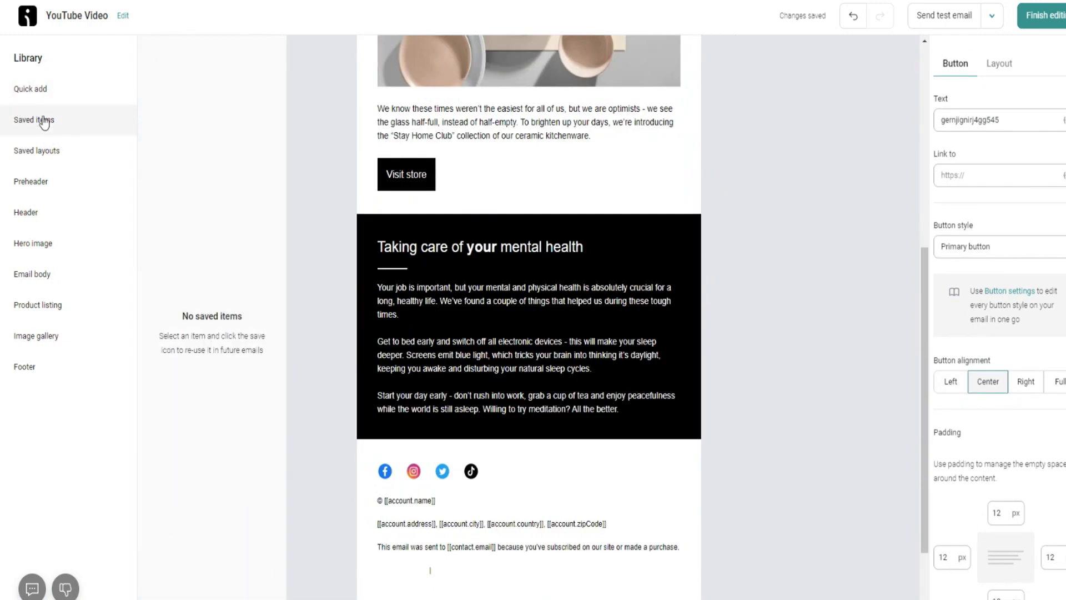
- Browse the library's block categories and insert the Hero 2 block between the "Visit store" button and the mental health section
left_click(81, 182)
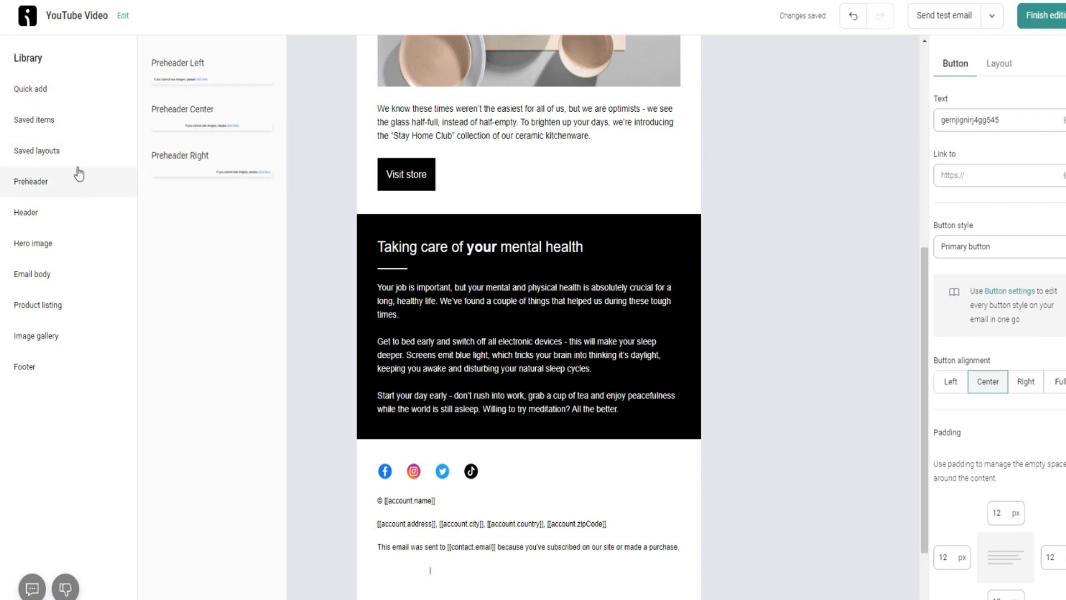
left_click(82, 147)
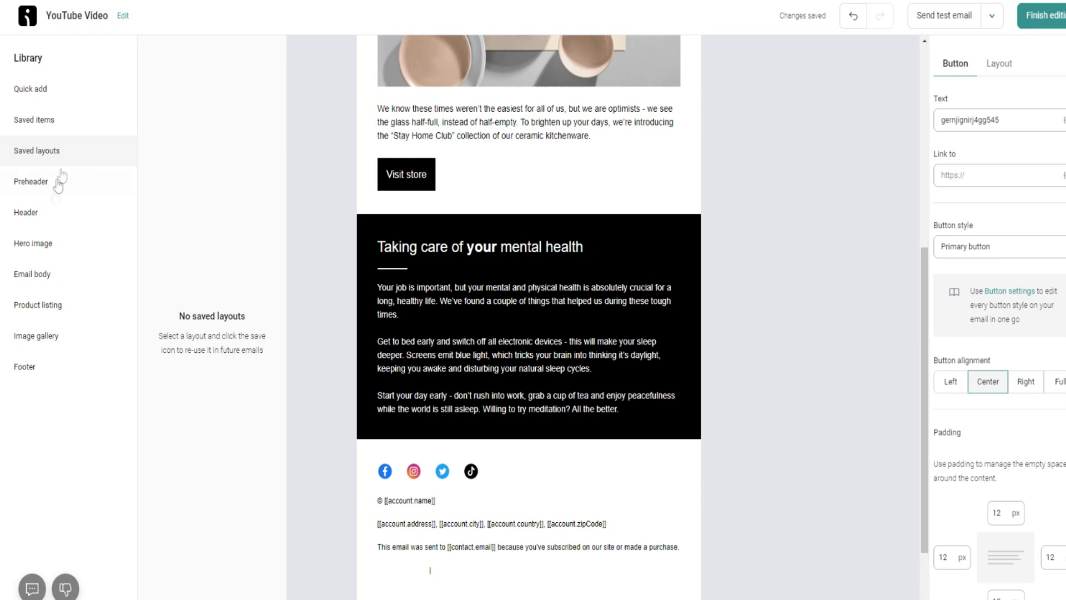
left_click(53, 213)
left_click(60, 243)
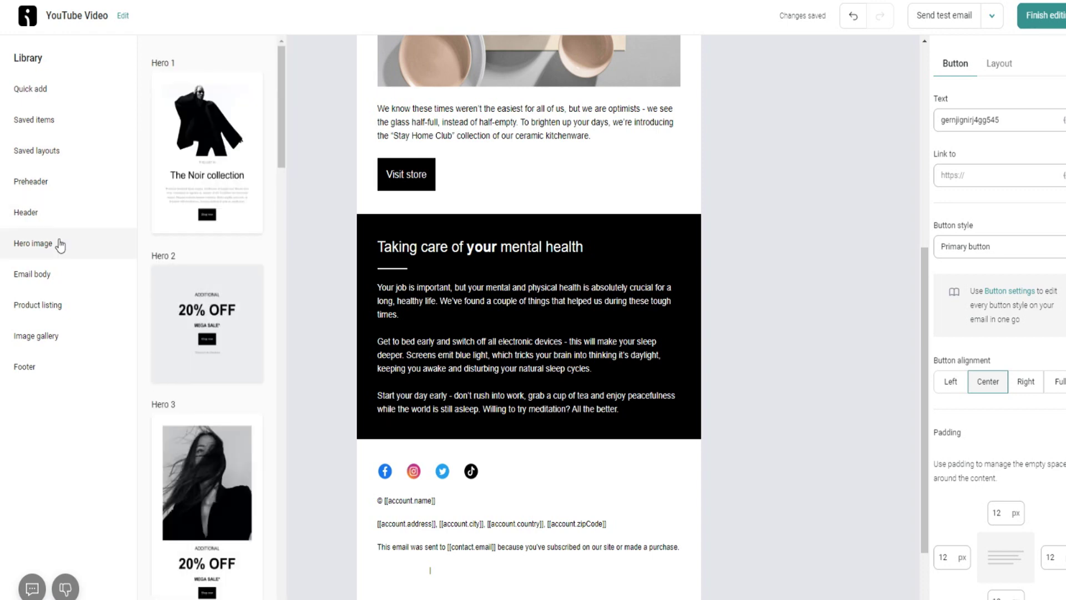
left_click_drag(200, 306, 497, 226)
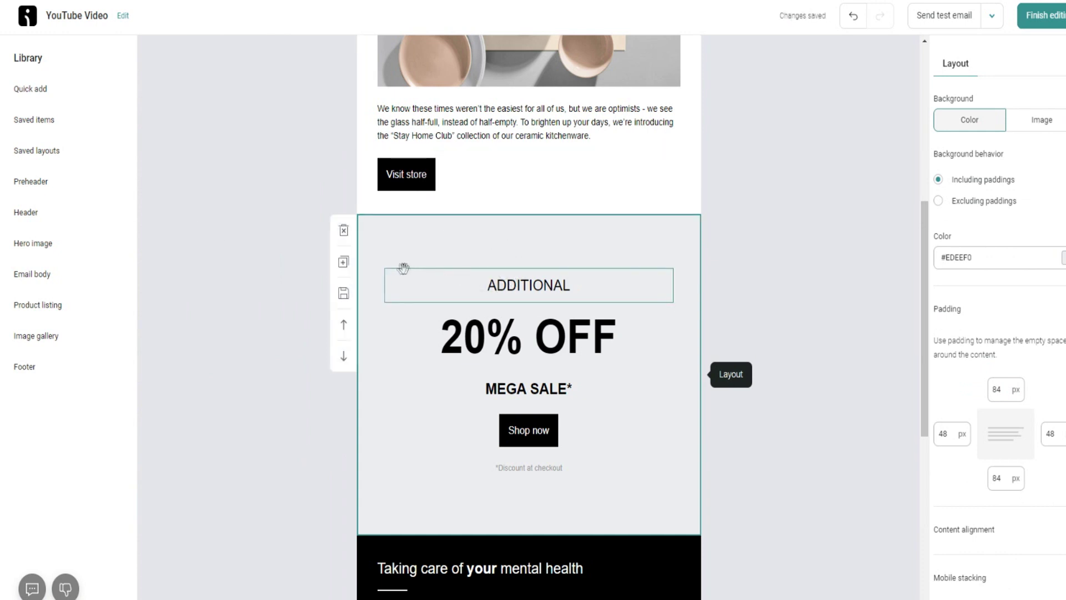
- Look through the library's preheader, header, hero image, email body, product listing, image gallery and footer blocks
left_click(61, 191)
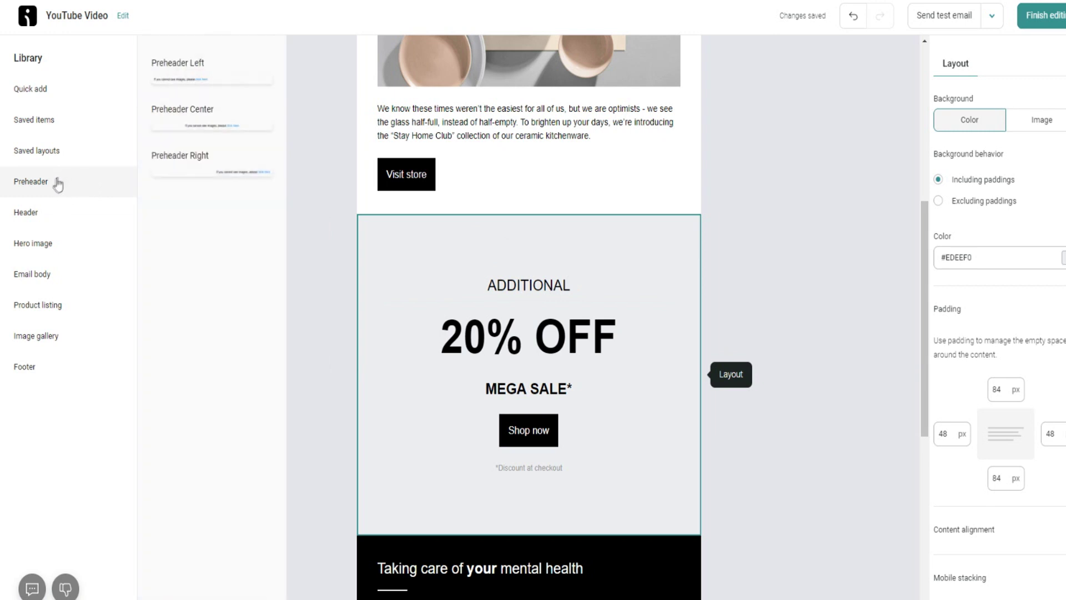
left_click(45, 210)
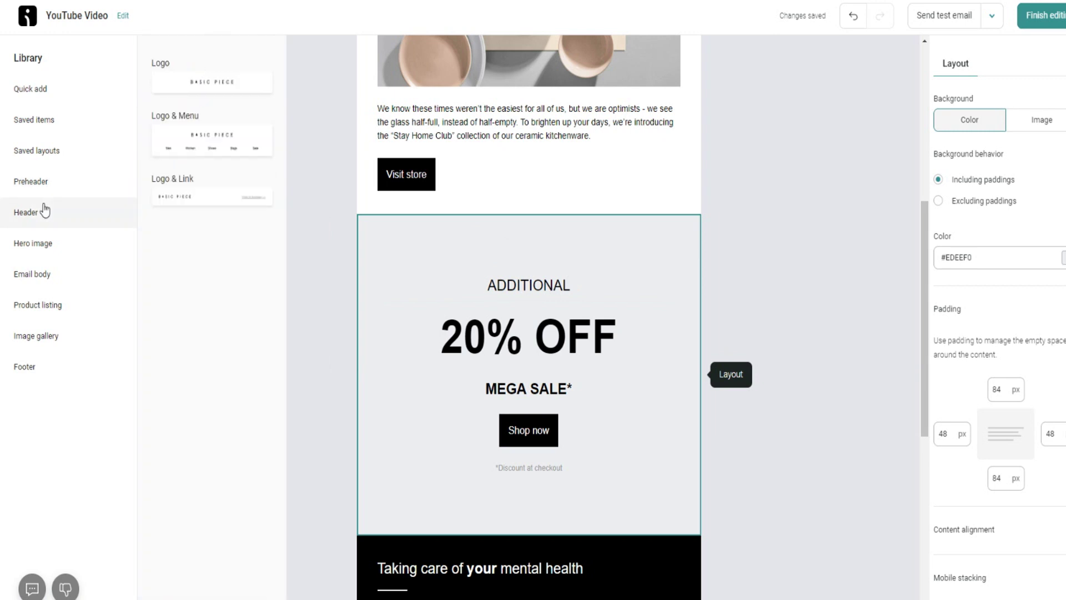
left_click(62, 250)
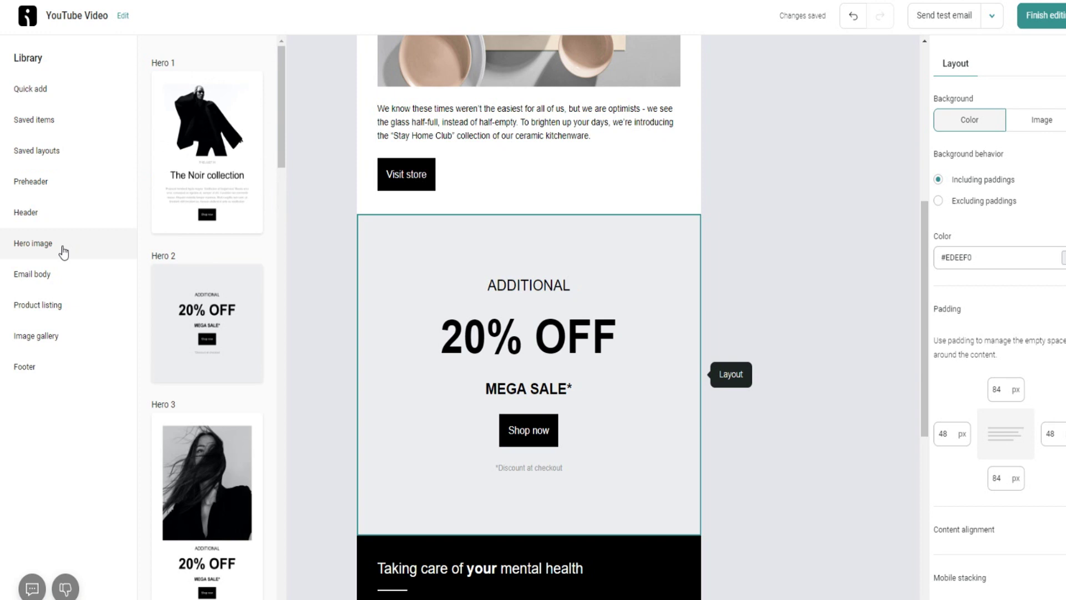
left_click(64, 272)
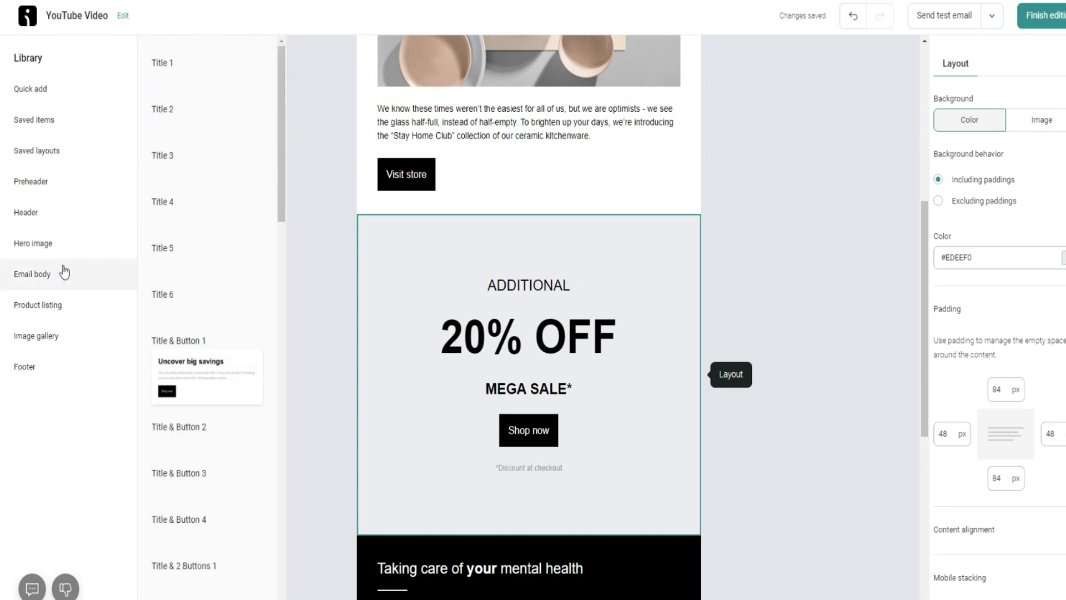
left_click(65, 308)
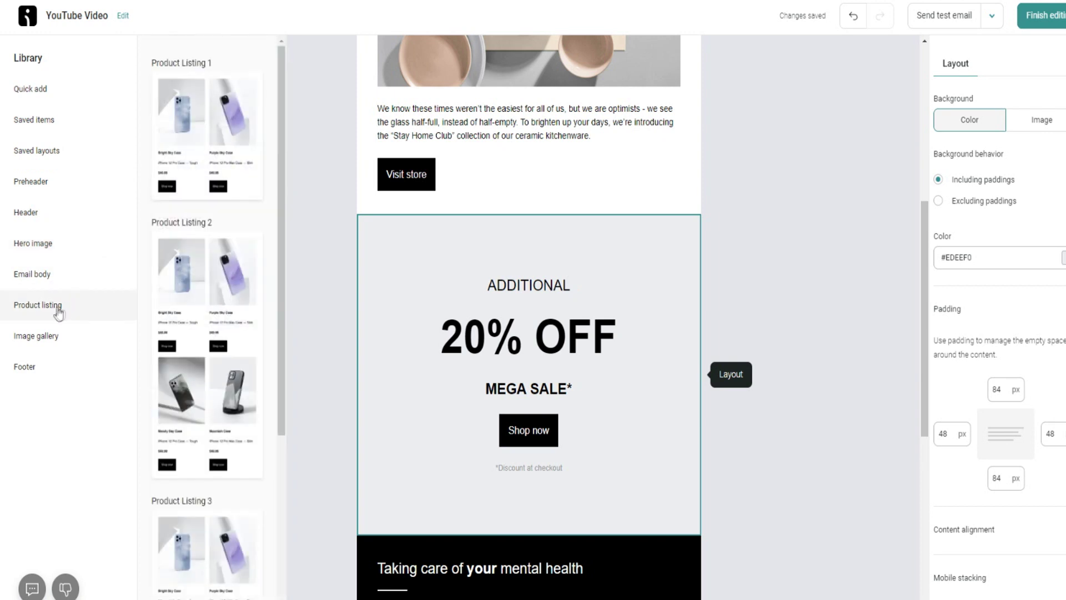
left_click(65, 334)
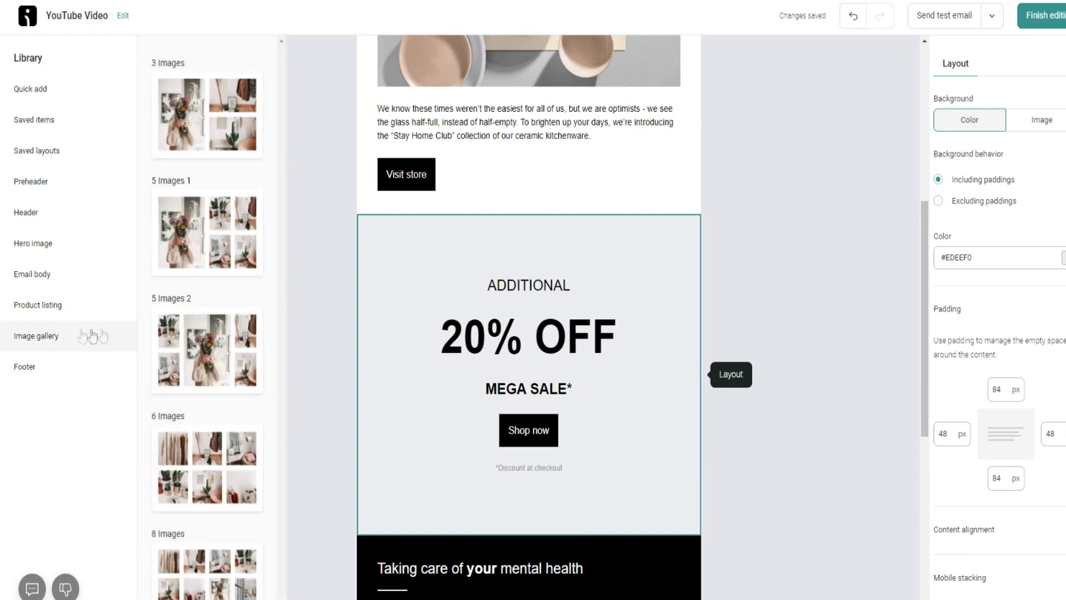
left_click(31, 369)
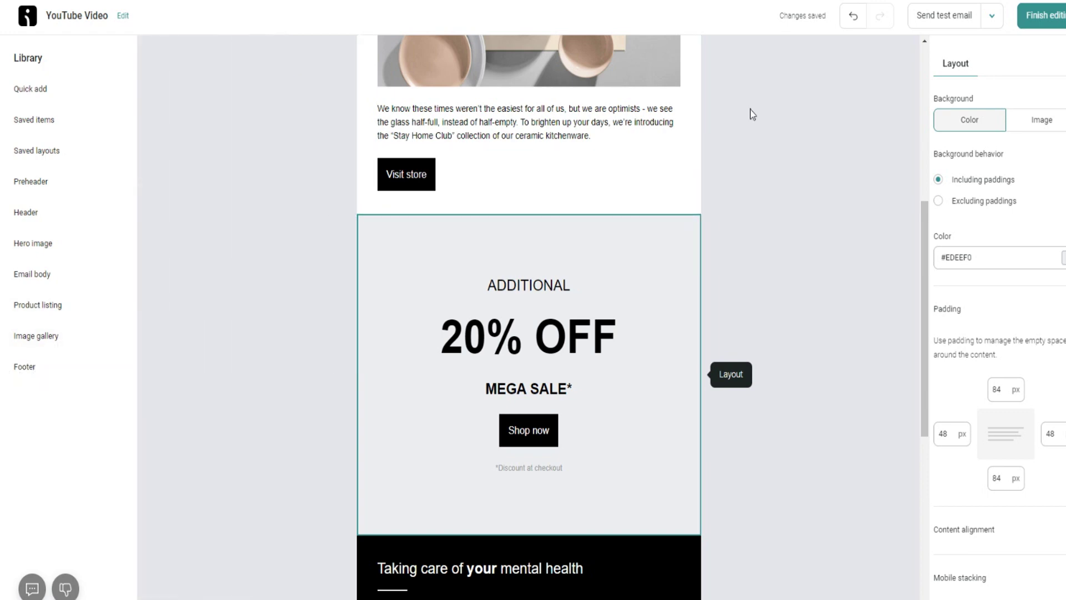
- Check the test email options, finish editing the email, and choose segments as the campaign's recipients
scroll(739, 155, "up", 7)
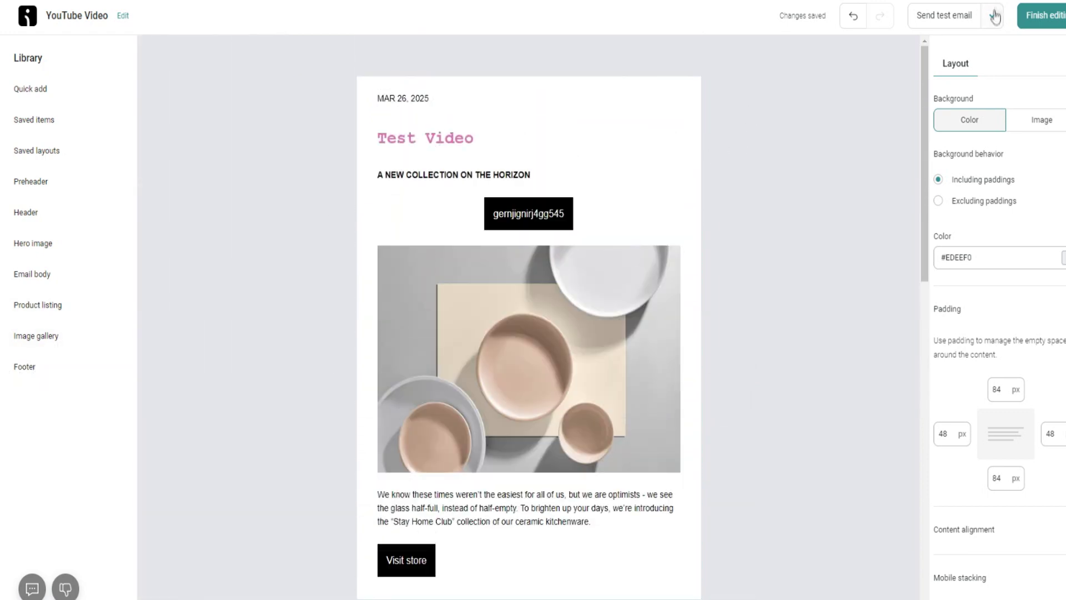
left_click(994, 15)
left_click(987, 22)
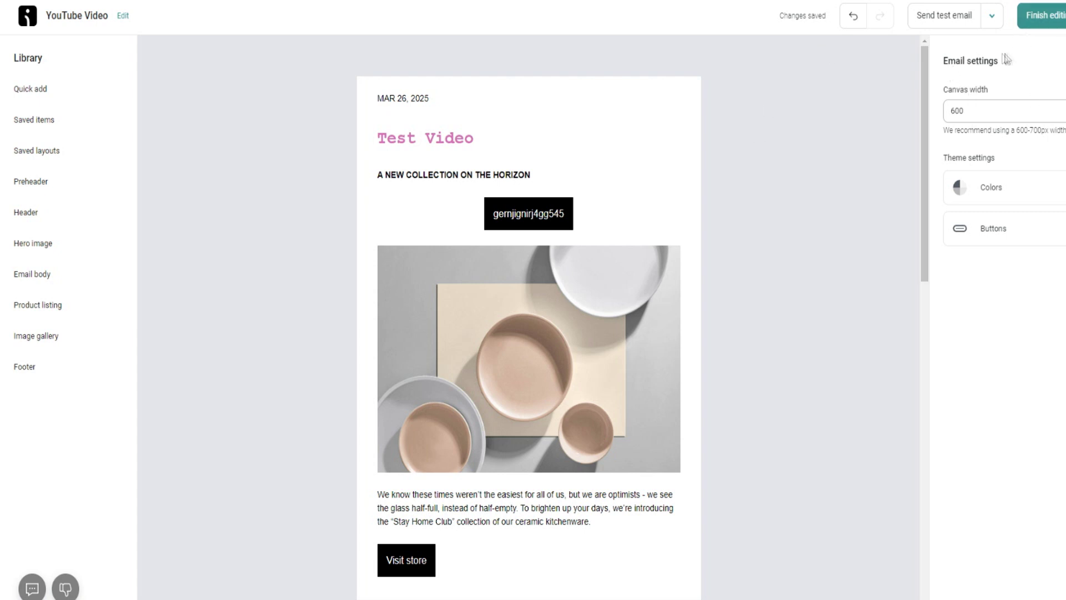
left_click(1043, 16)
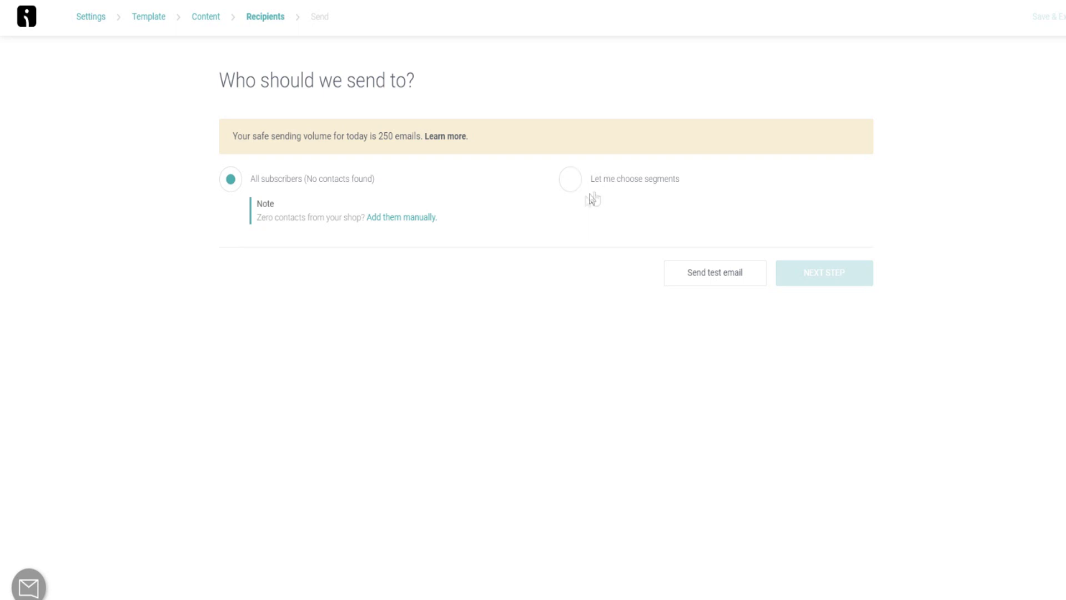
left_click(562, 183)
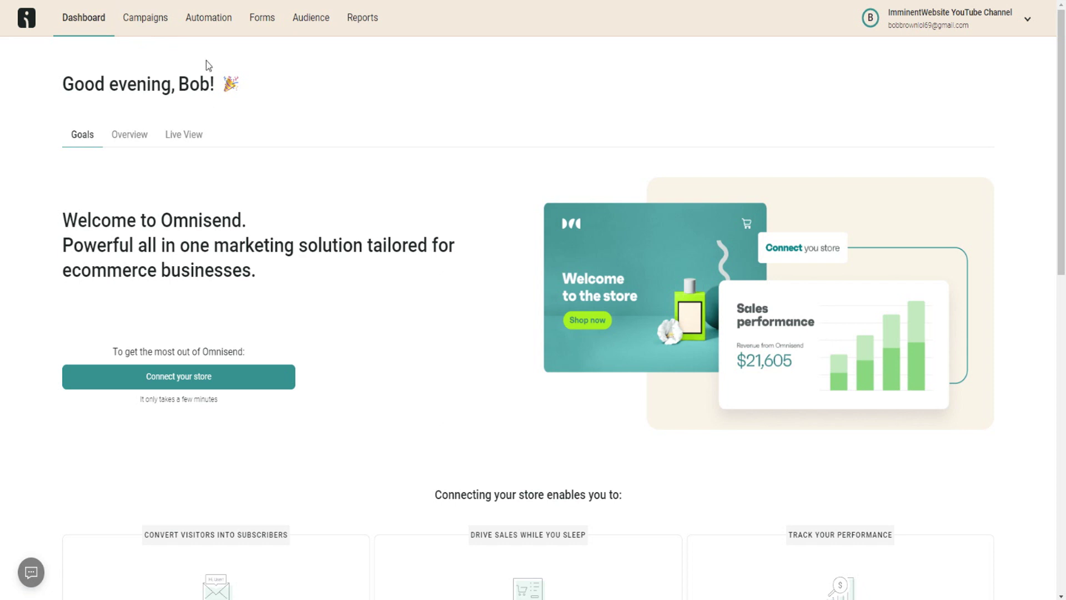
- Review the pre-built automation workflows, filtering them by the Build Loyalty goal and clearing the filter, then close the workflow list
left_click(215, 22)
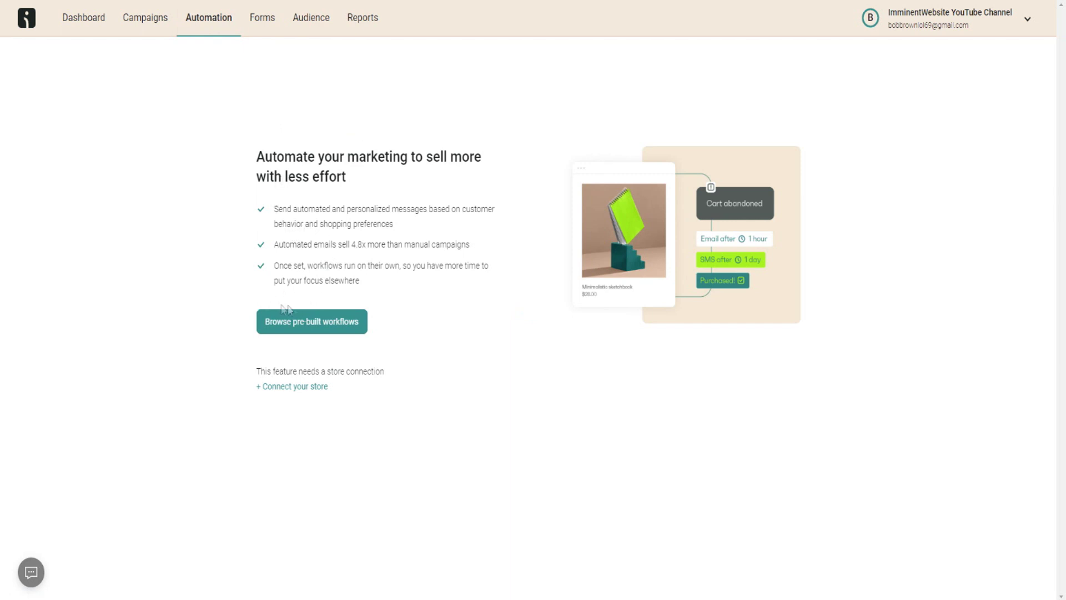
left_click(306, 325)
scroll(316, 302, "down", 1)
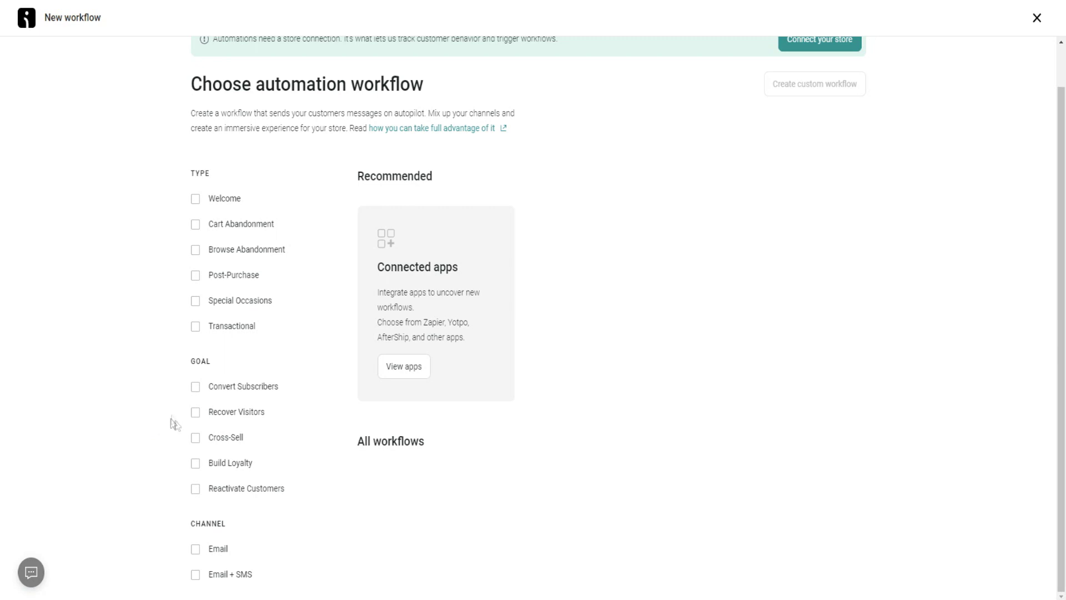
left_click(196, 463)
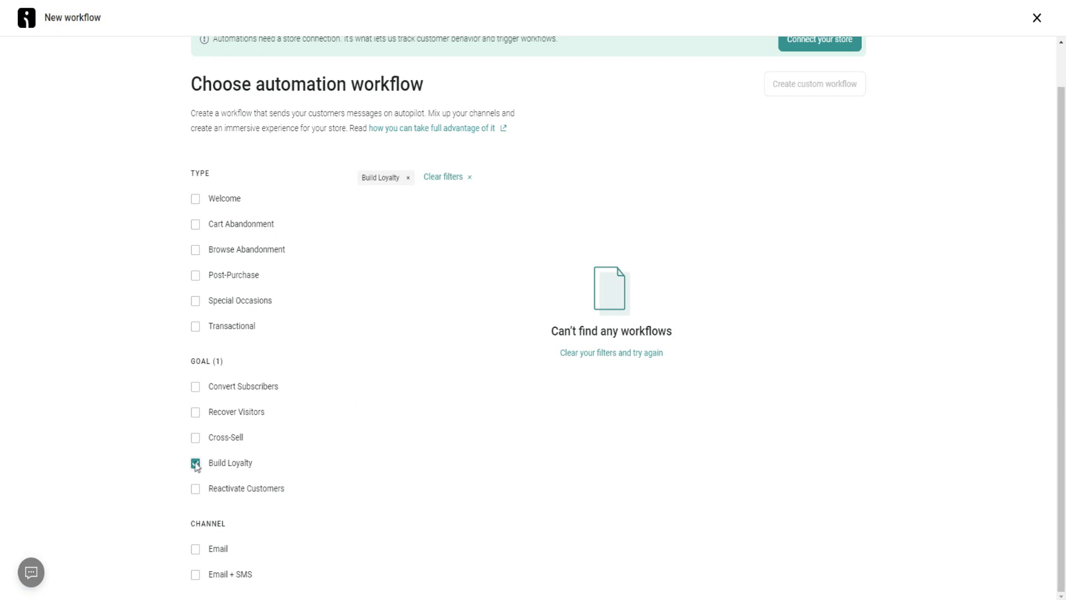
left_click(195, 463)
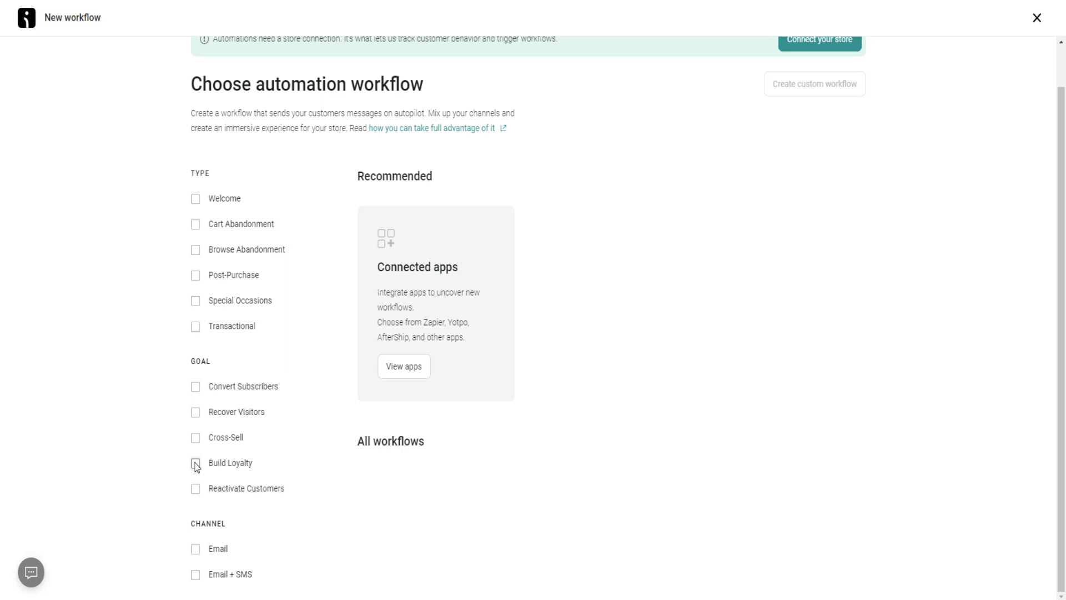
scroll(244, 504, "up", 1)
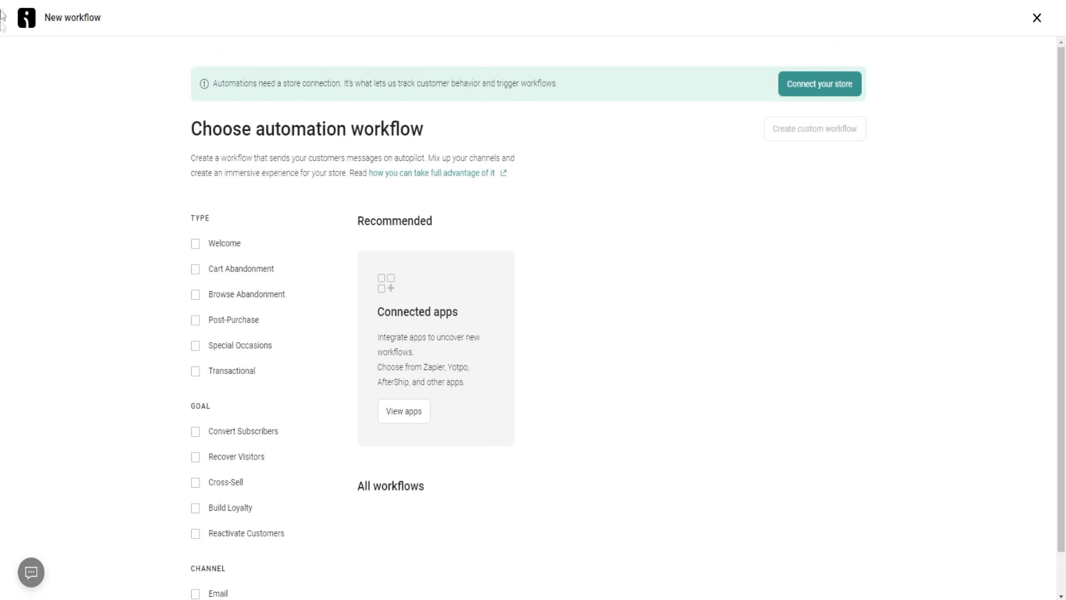
key("Escape")
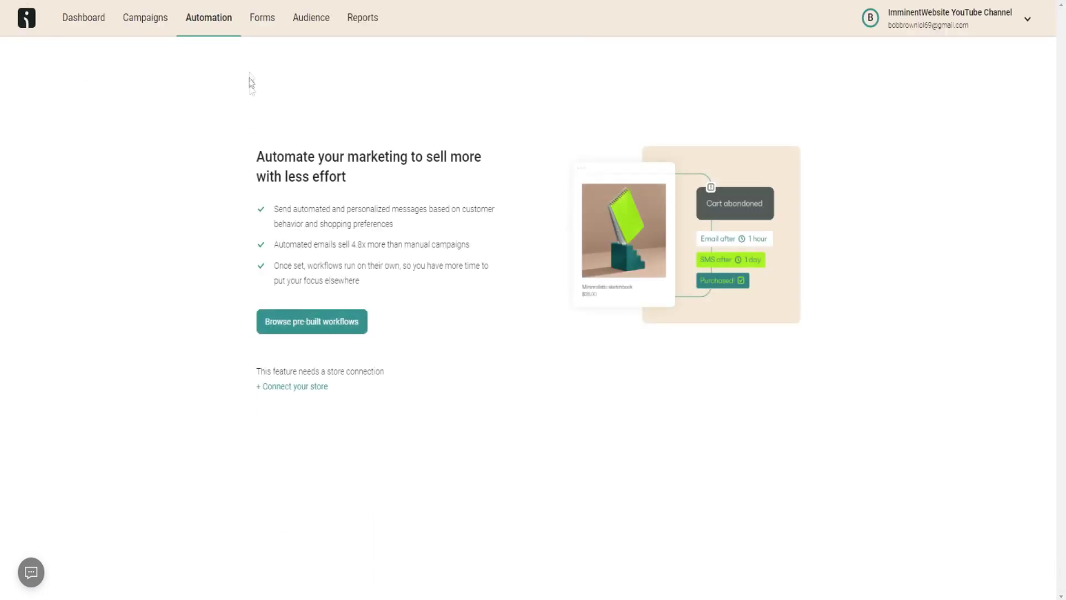
- Go to the Forms section and open the suggested popup form for preview and launch
left_click(265, 30)
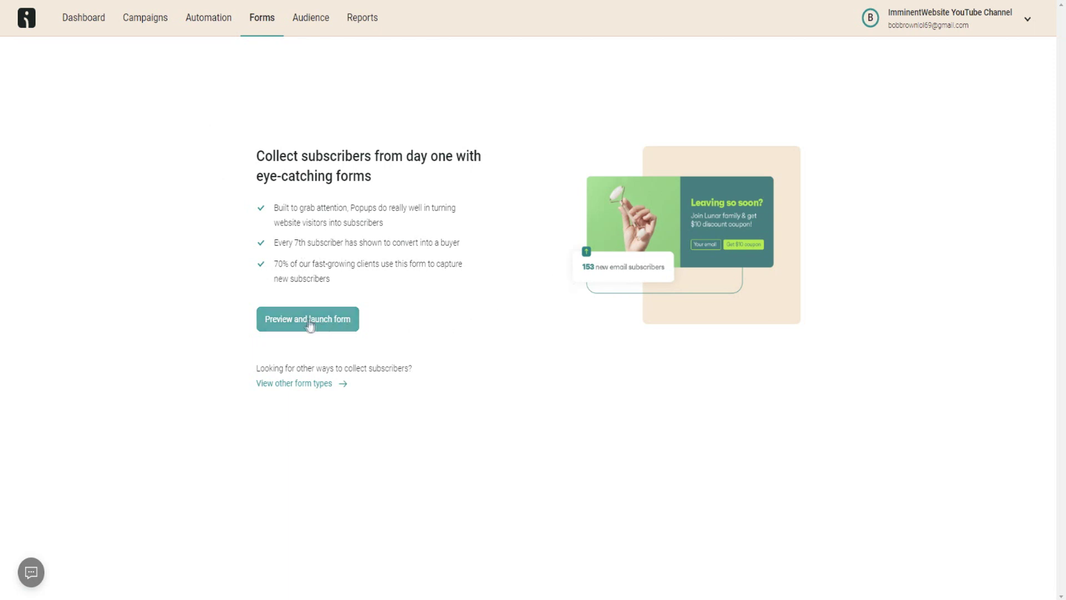
left_click_drag(251, 158, 410, 175)
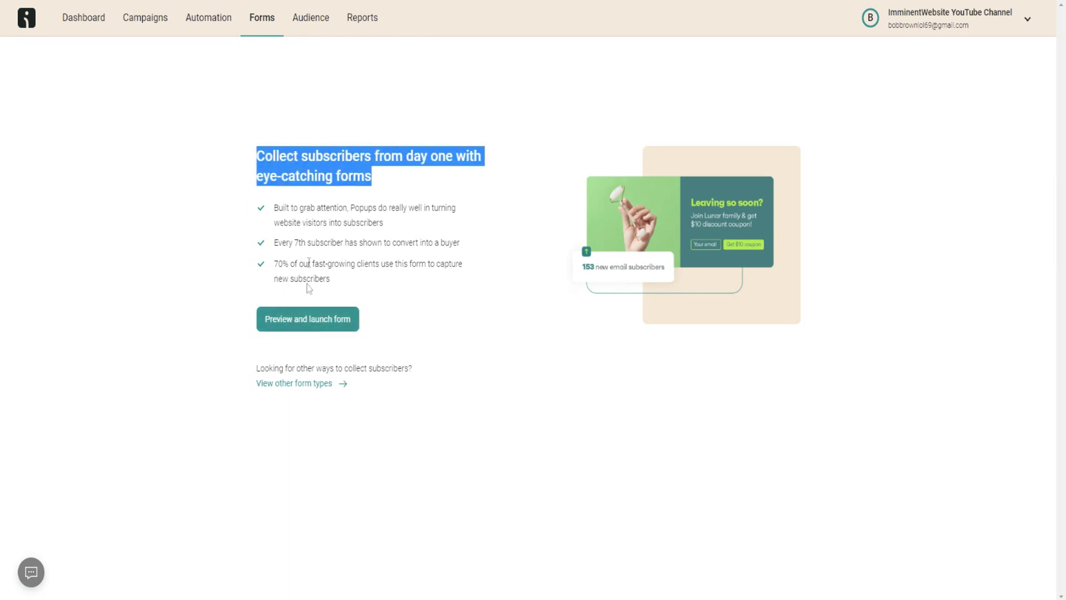
left_click(307, 321)
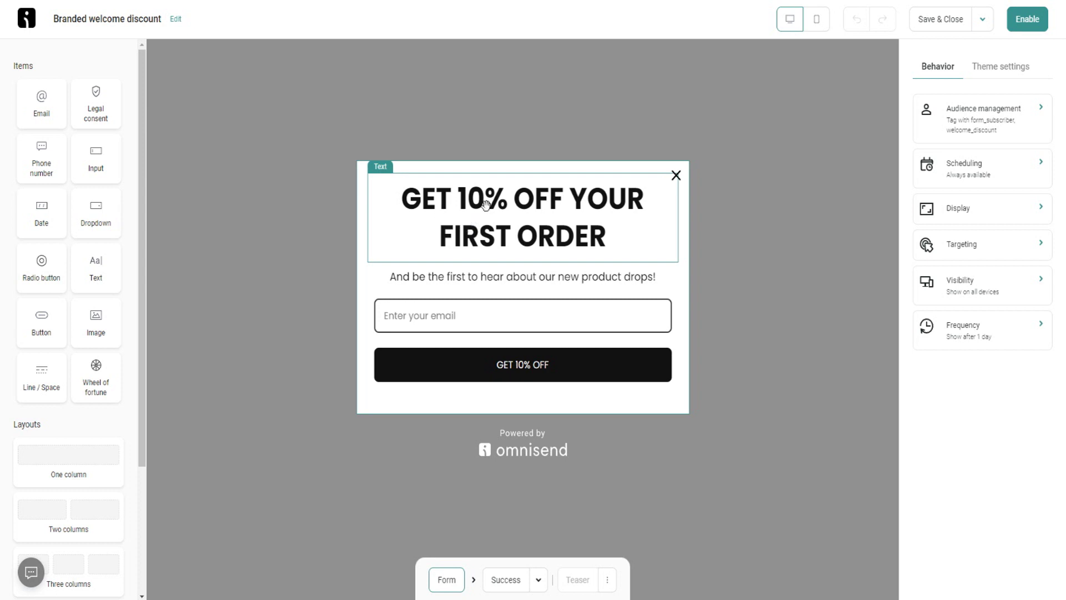
- Replace the popup form's "GET 10% OFF YOUR FIRST ORDER" heading with "gergggerhhth"
left_click(467, 220)
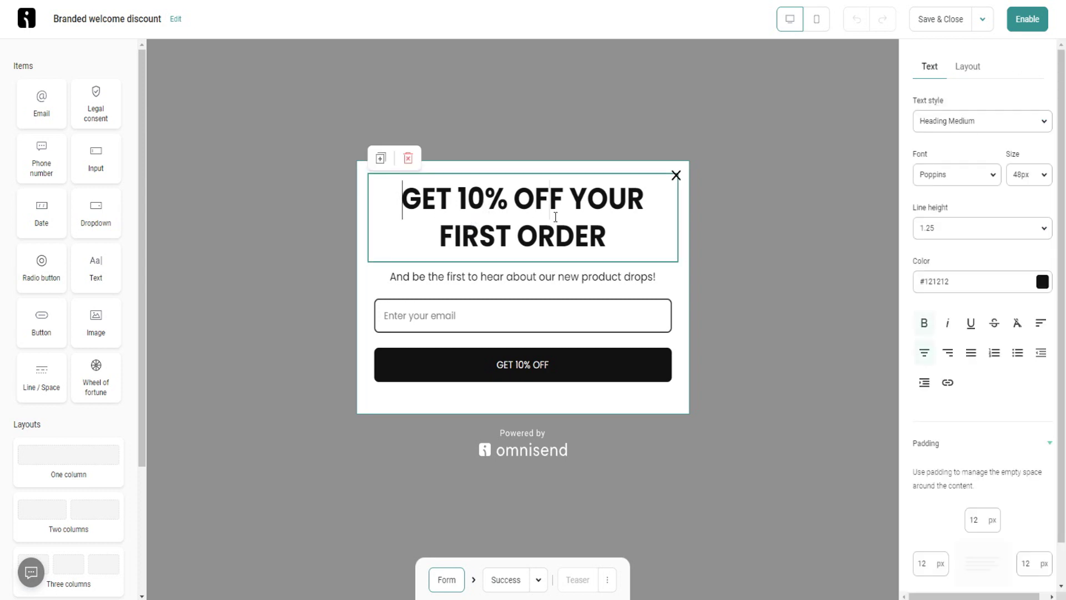
left_click(507, 198)
left_click_drag(494, 198, 557, 239)
type("hgf")
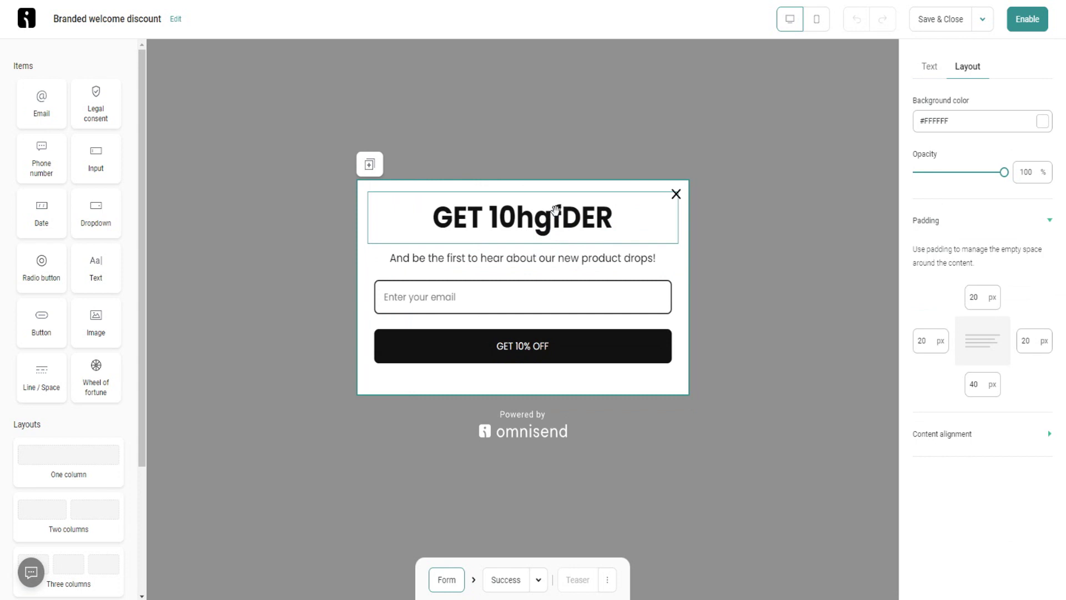
left_click(483, 213)
triple_click(483, 211)
type("gerggggerhhth")
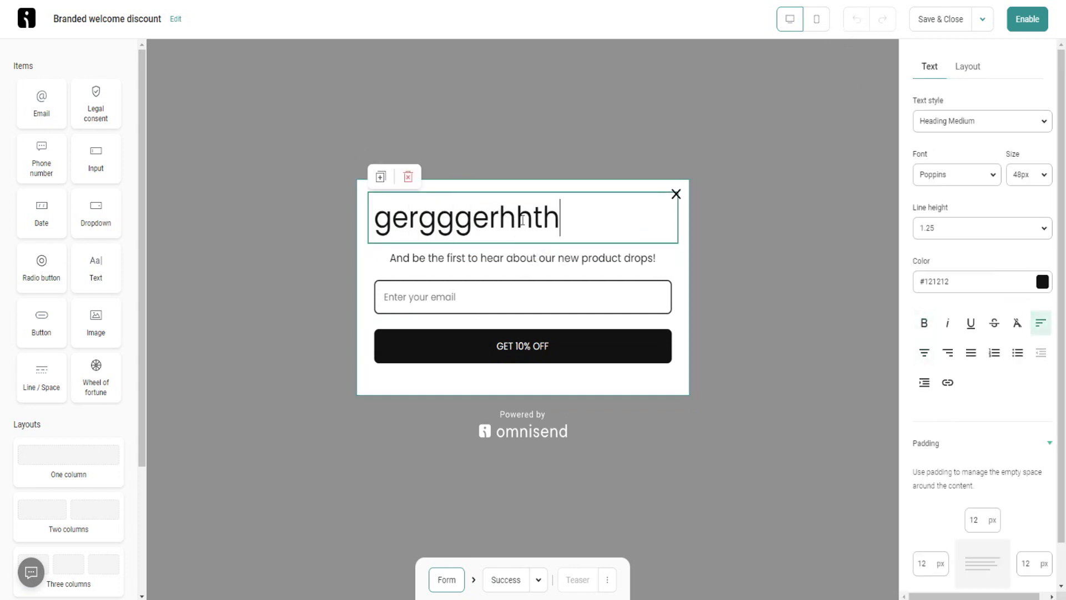
left_click(676, 123)
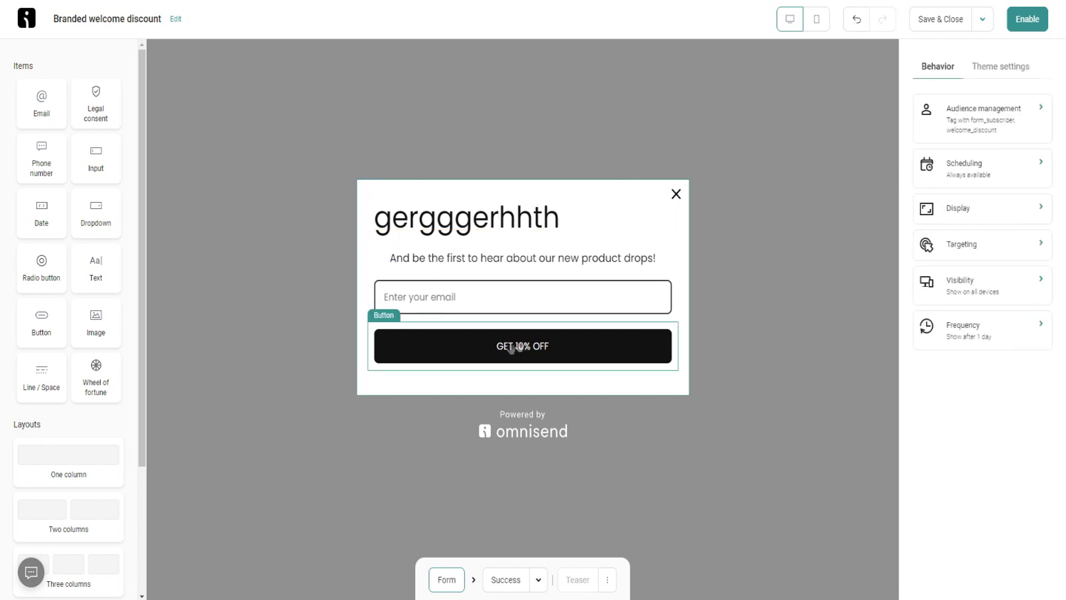
- Set the text of the form's submit button to "thtghth"
left_click(596, 348)
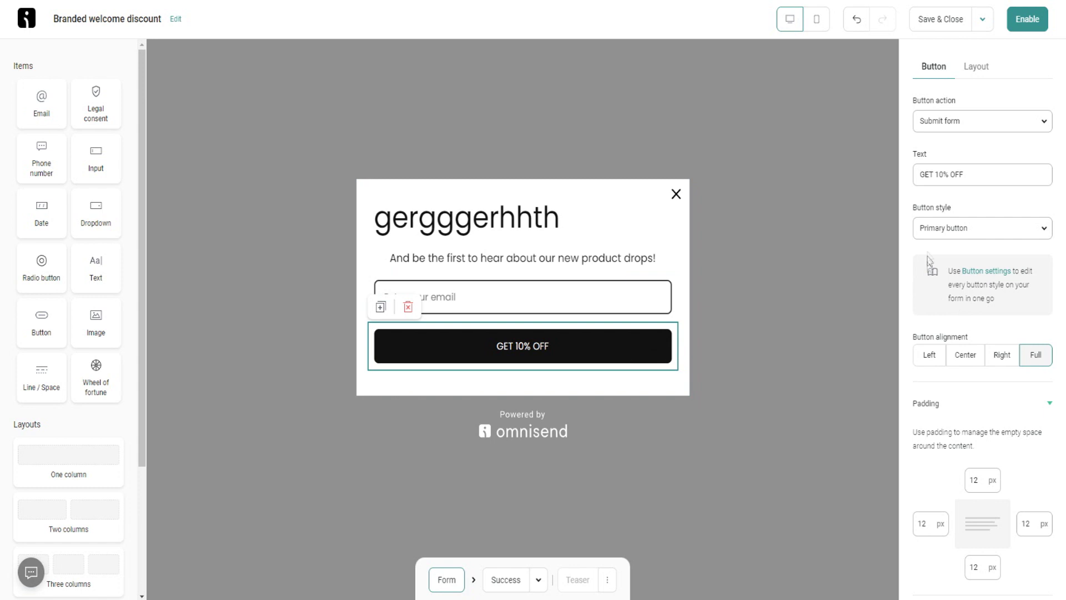
right_click(607, 349)
key("Escape")
left_click(969, 175)
left_click_drag(971, 176, 868, 180)
type("thtghth")
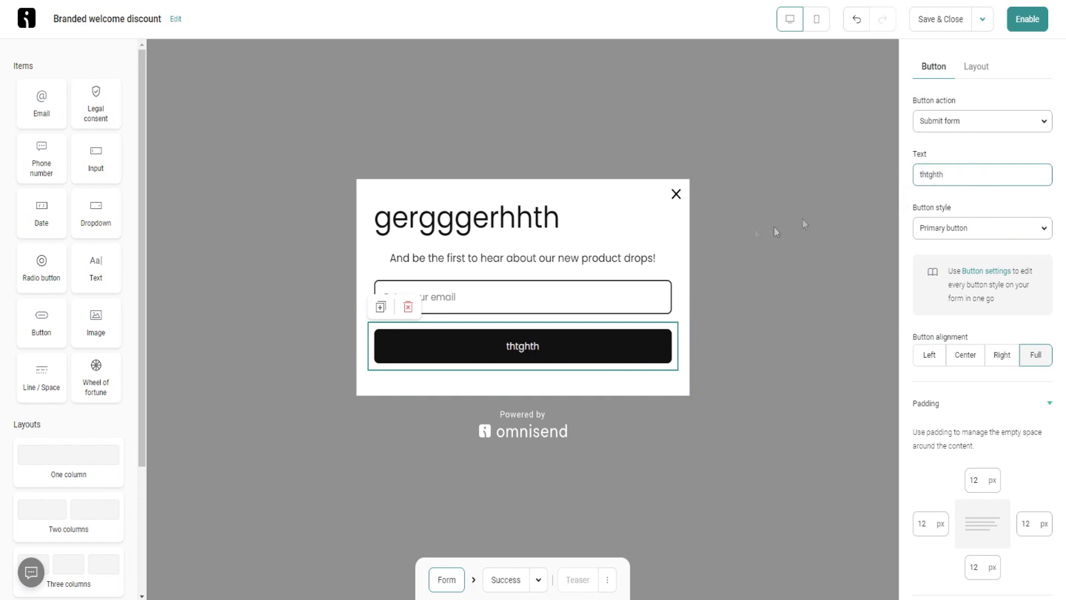
left_click(827, 161)
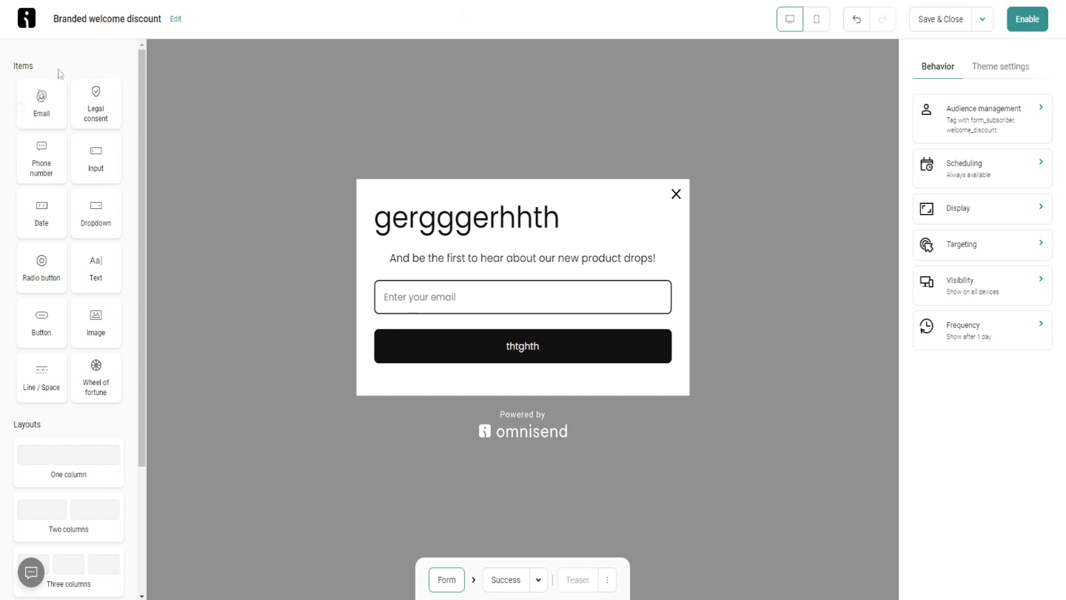
- Add a legal consent item, a country dropdown and a Wheel of fortune between the form's email field and submit button
left_click_drag(89, 98, 444, 308)
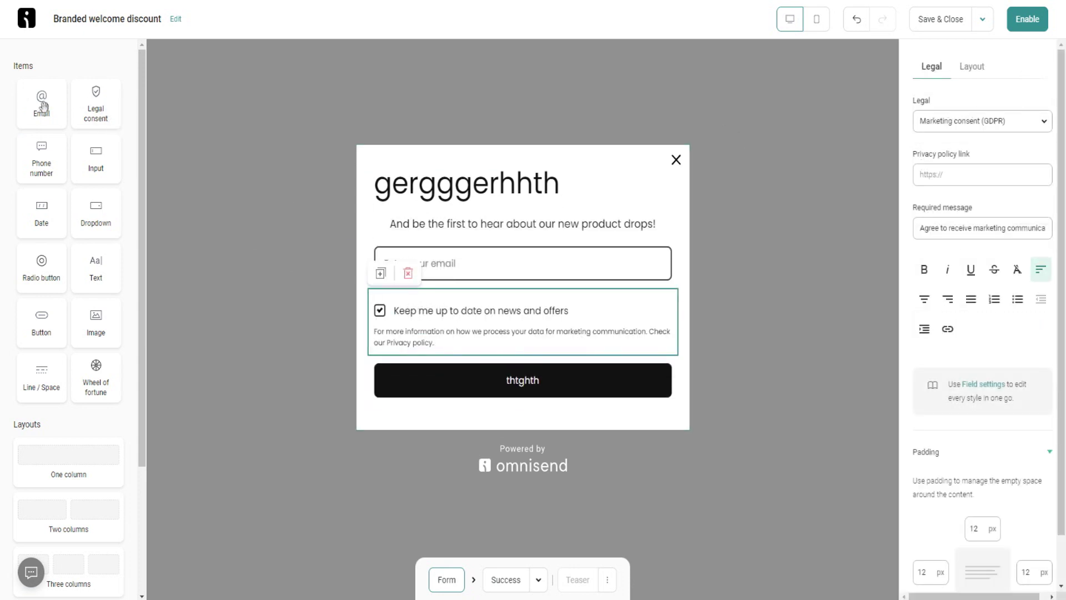
left_click_drag(106, 216, 448, 283)
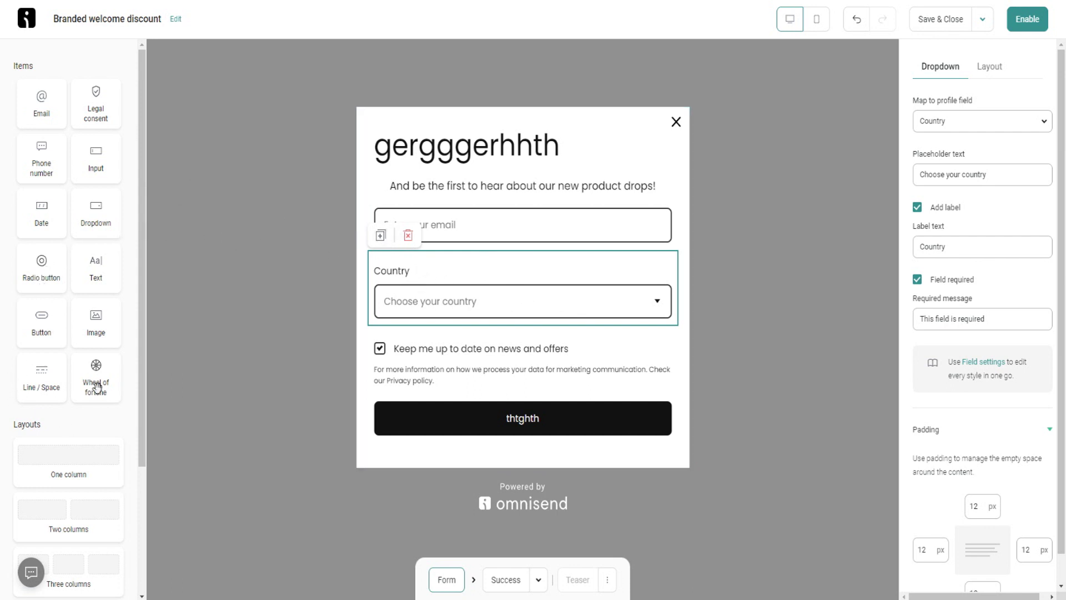
left_click_drag(93, 374, 471, 247)
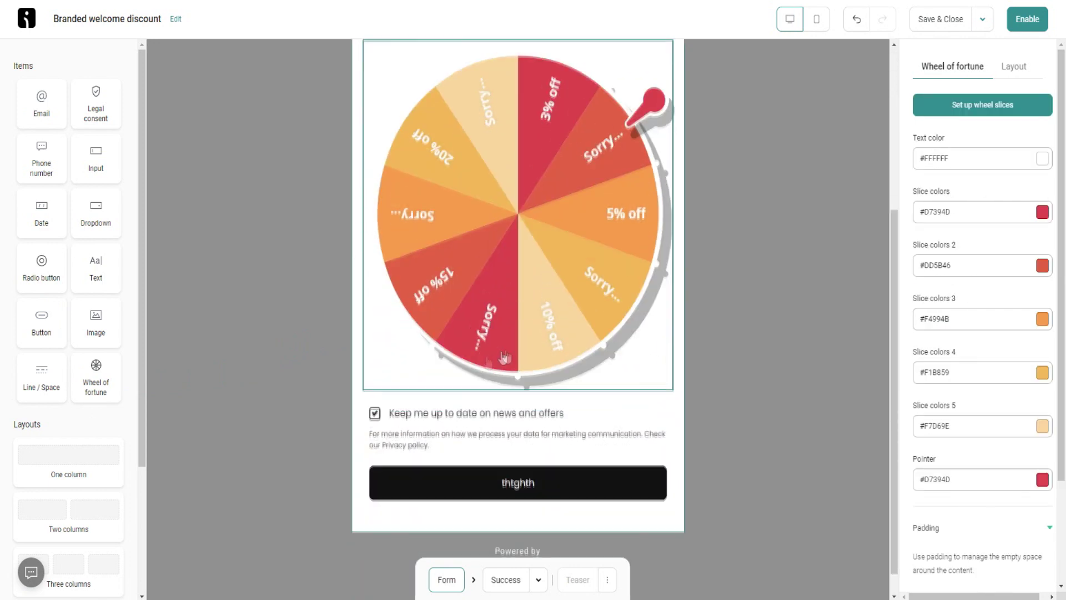
scroll(522, 288, "down", 3)
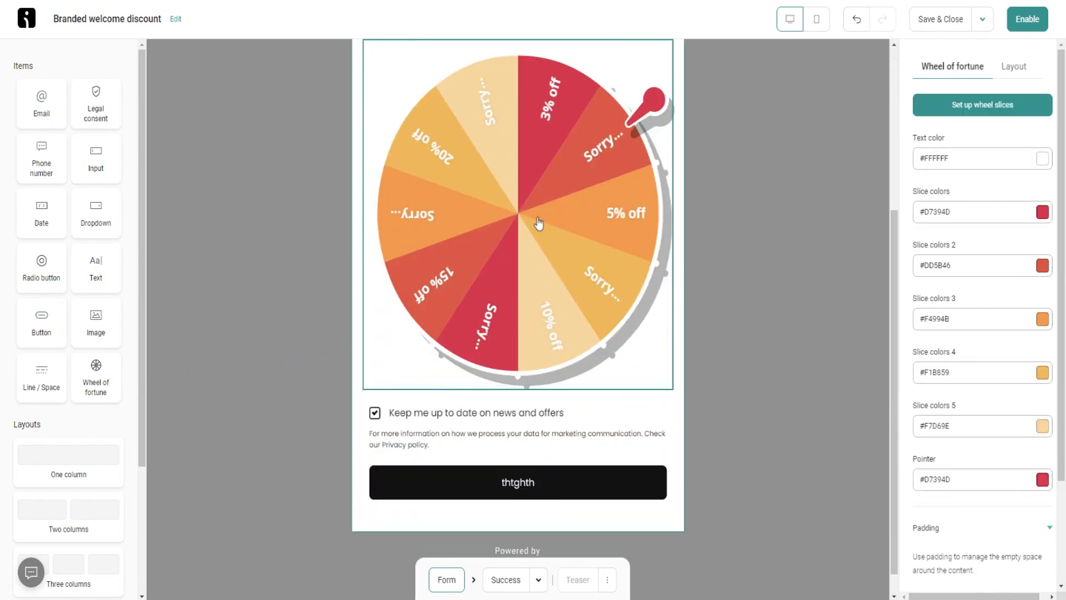
scroll(477, 256, "up", 2)
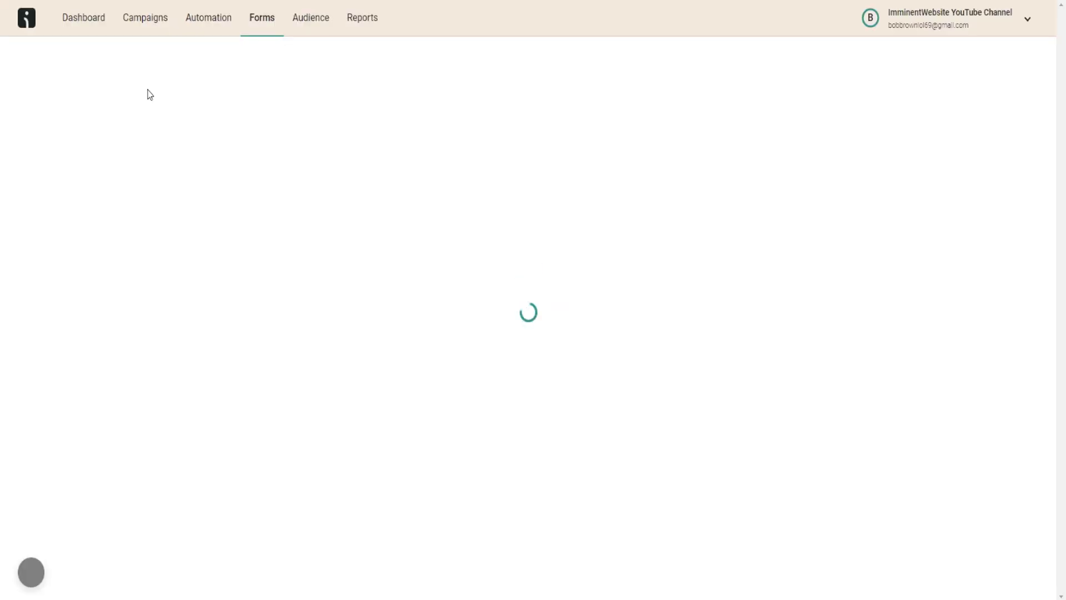
- Look over the audience contact list, segments and standard reports, and return to the dashboard
left_click(303, 35)
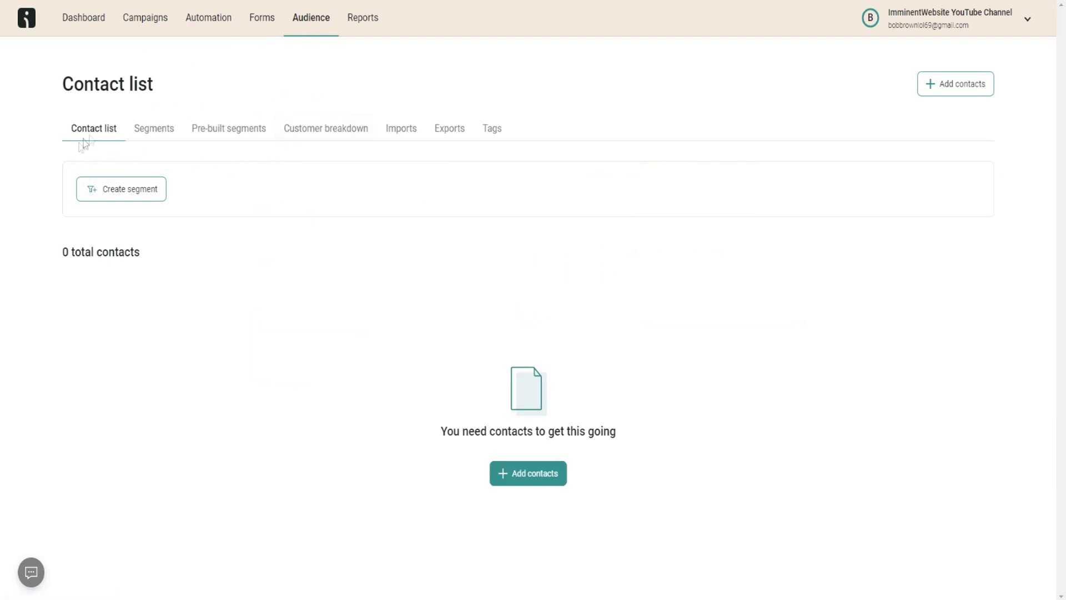
left_click(159, 137)
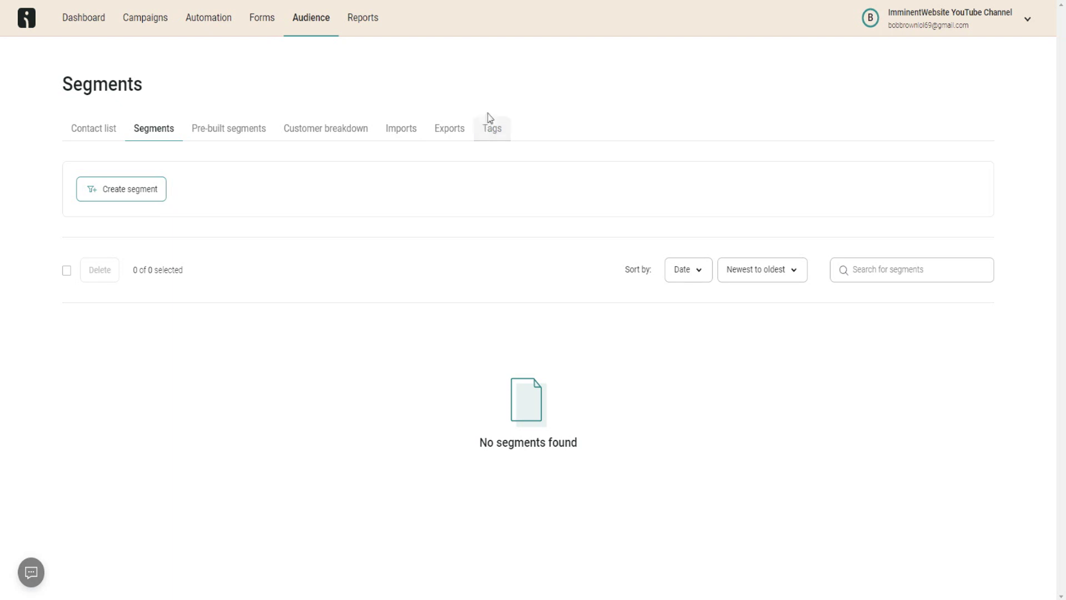
left_click(371, 23)
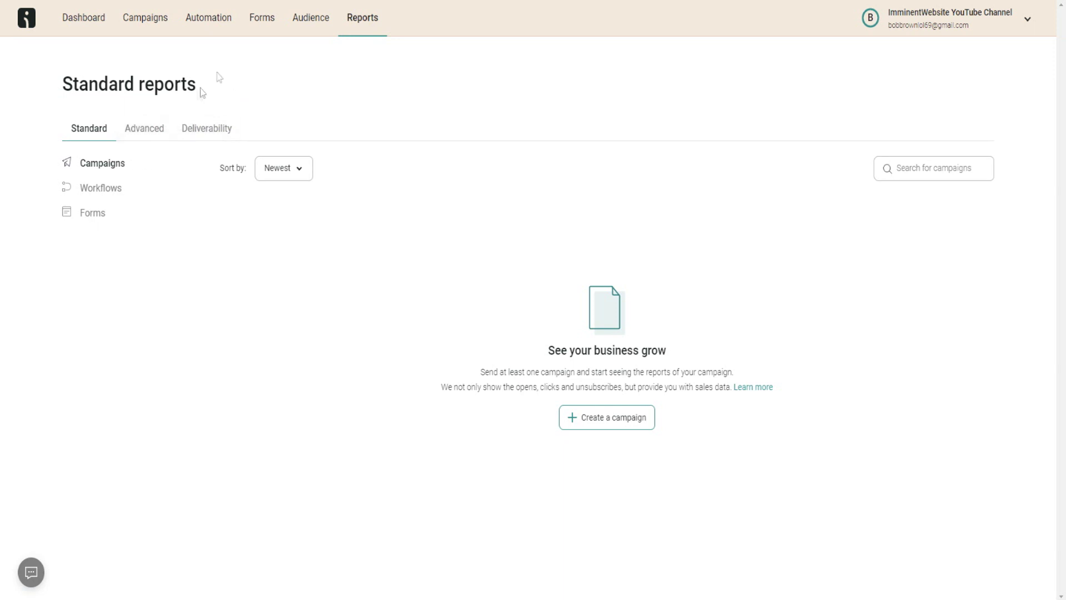
left_click(28, 31)
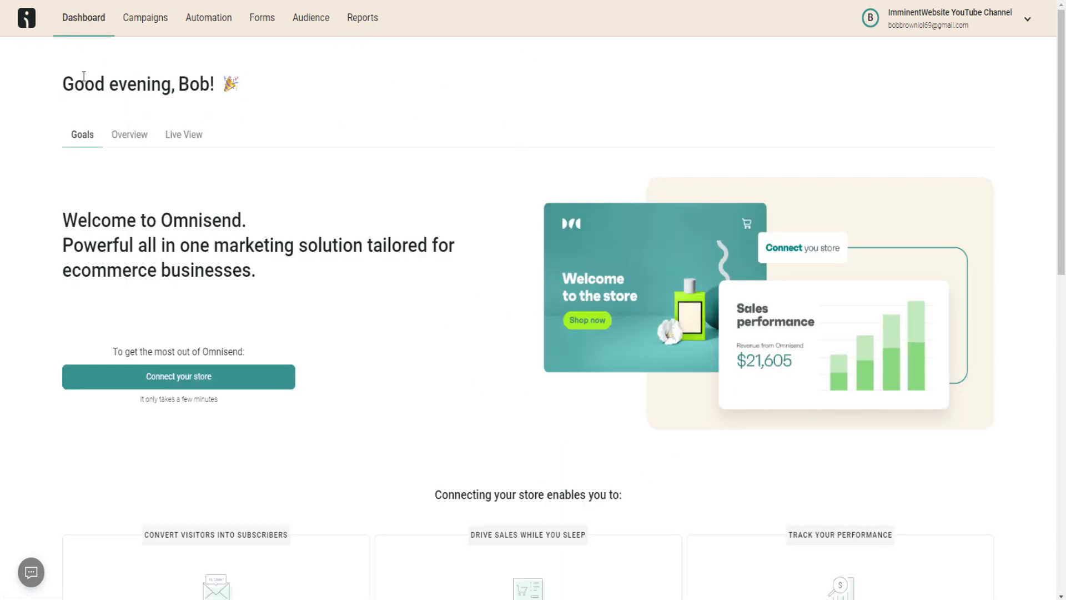